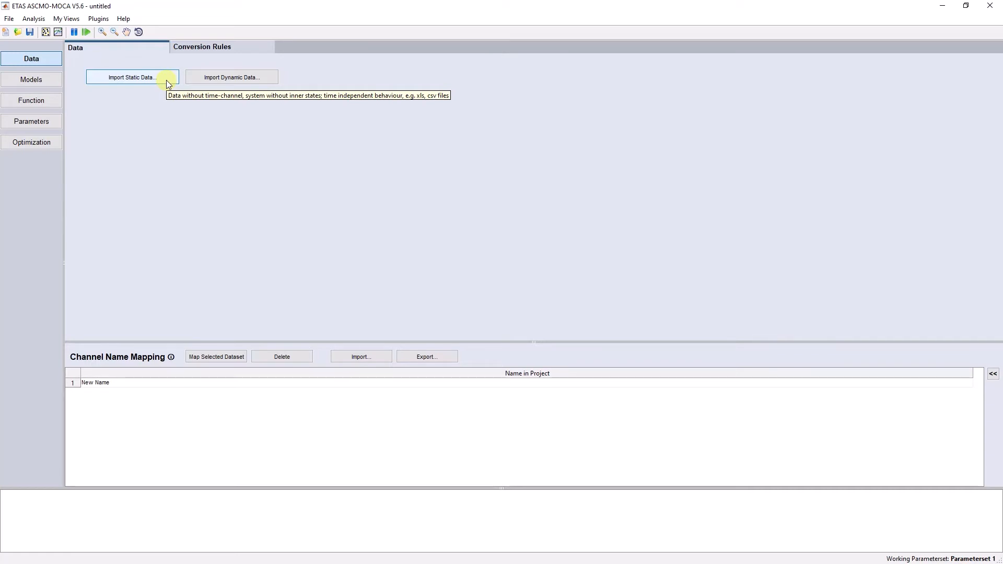
- Load the static data file Torque_Data.xlsx from the MoCa example folder for import
click(167, 79)
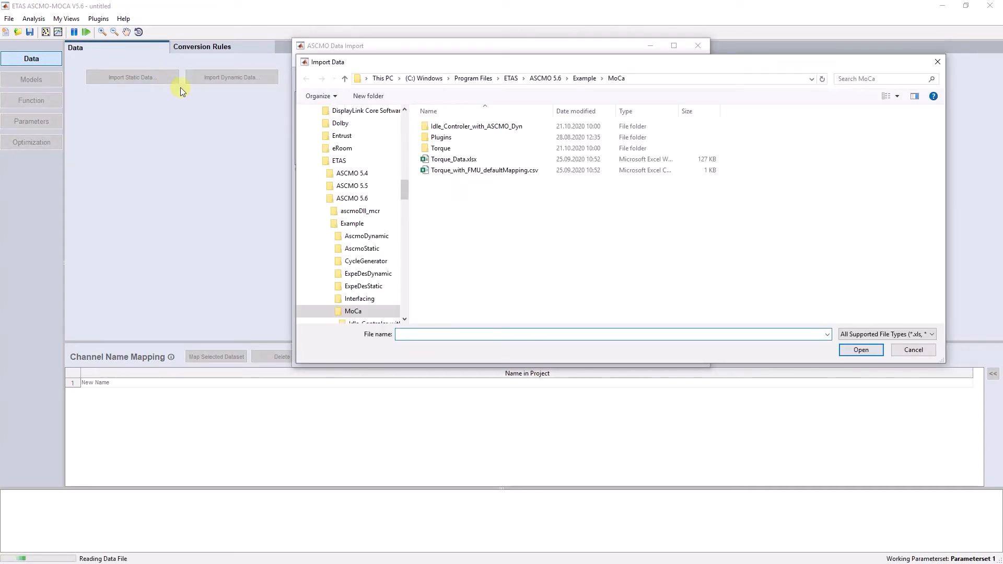
click(459, 161)
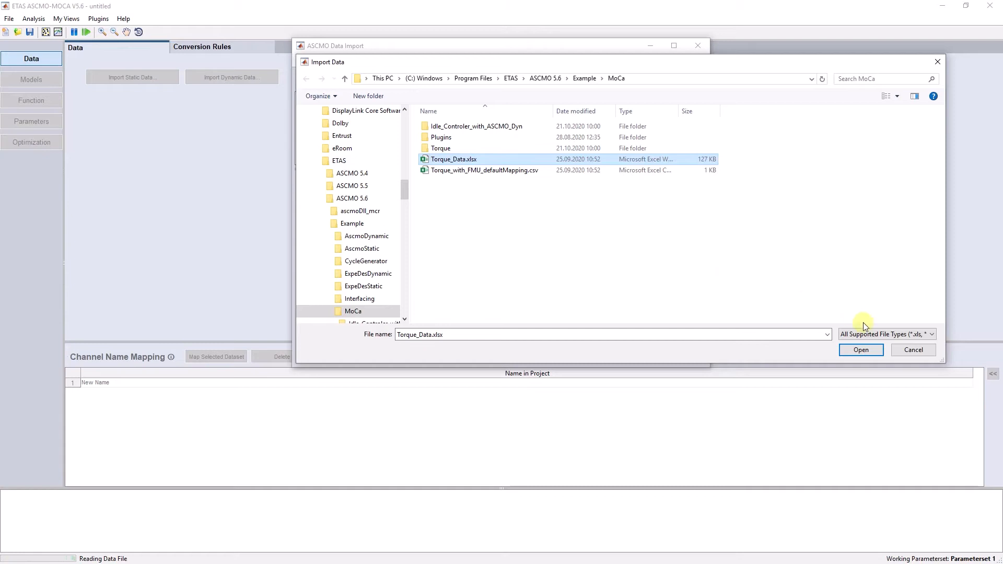
click(878, 335)
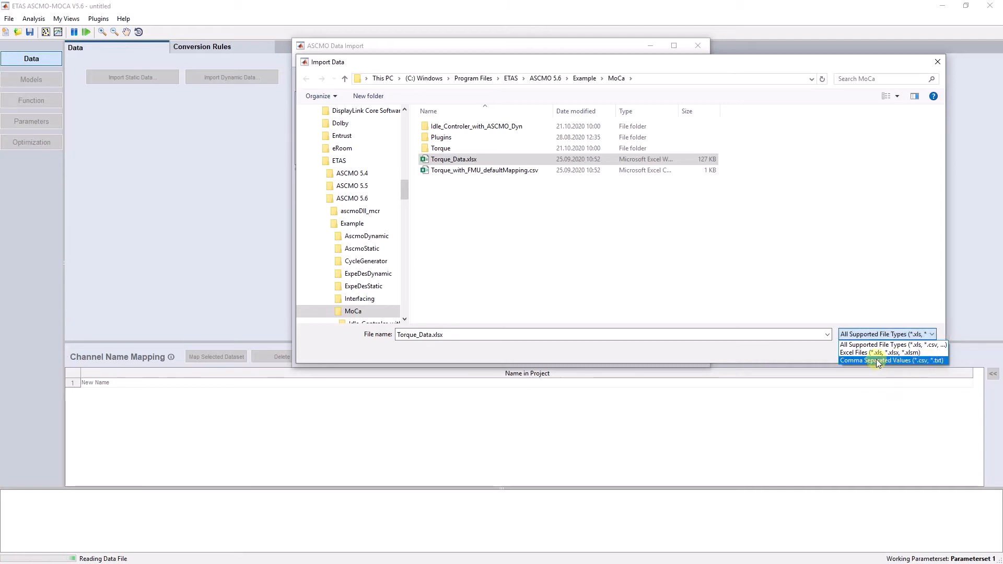
click(817, 351)
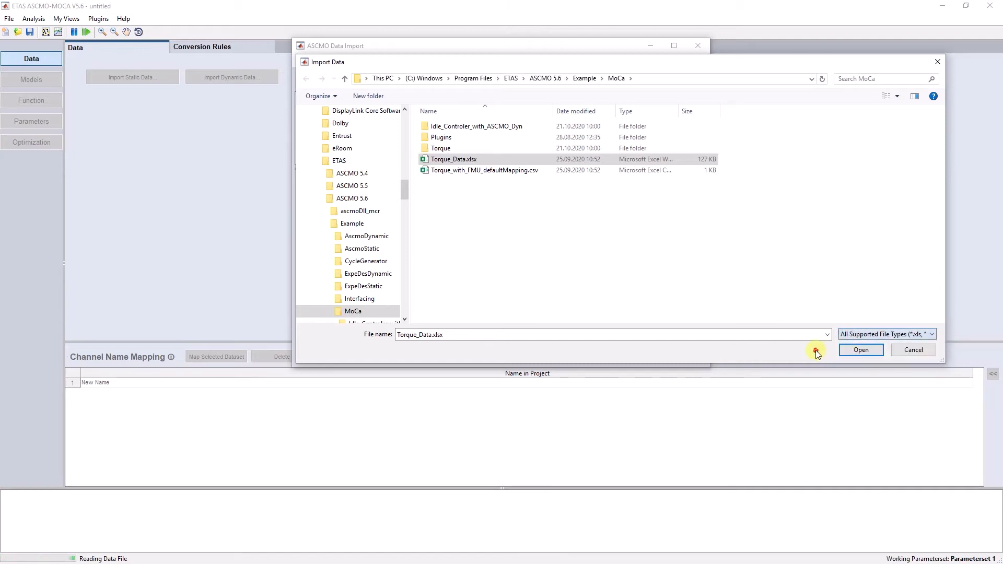
click(859, 350)
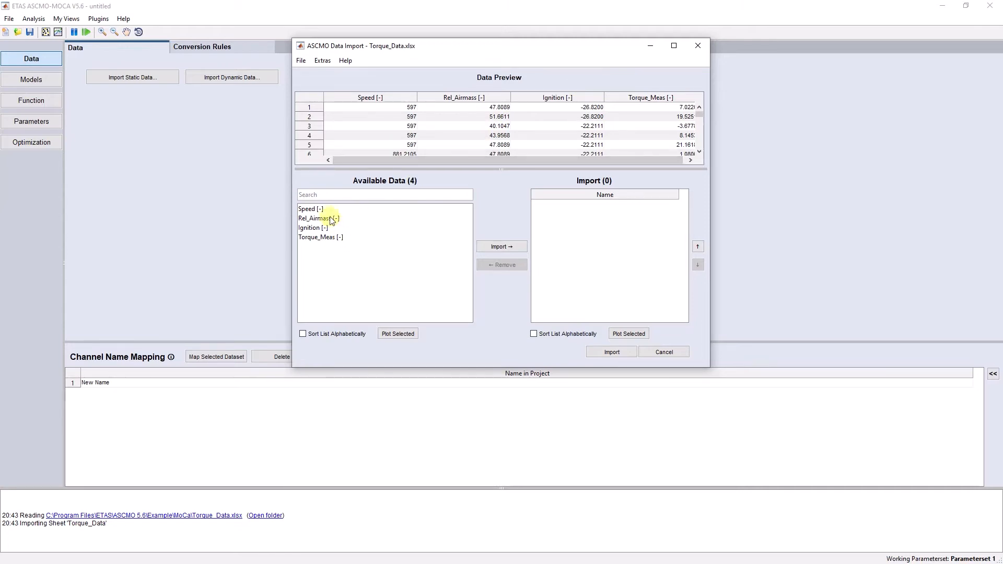
- Import all four available channels: Speed, Rel_Airmass, Ignition and Torque_Meas
click(309, 209)
shift+click(329, 236)
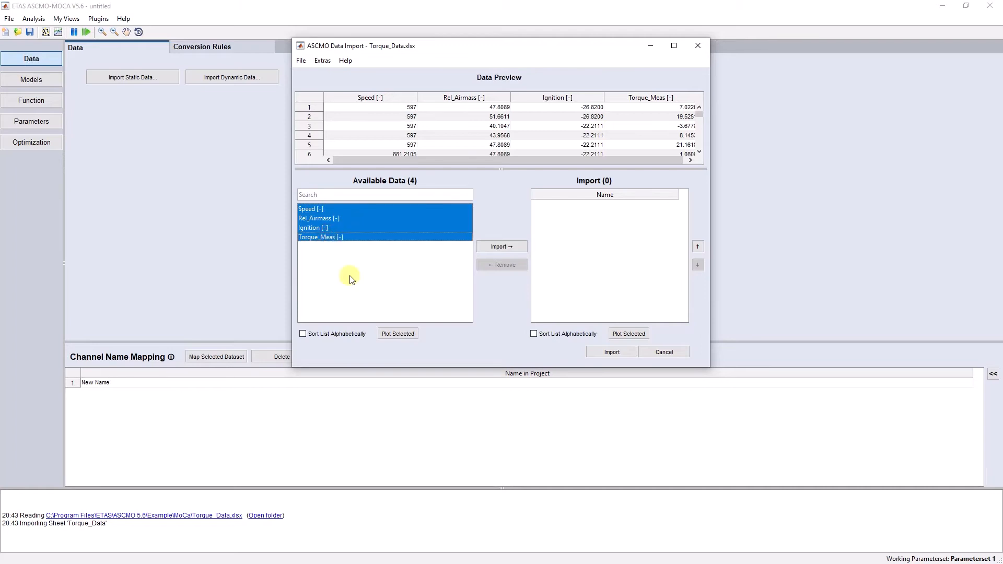
click(499, 247)
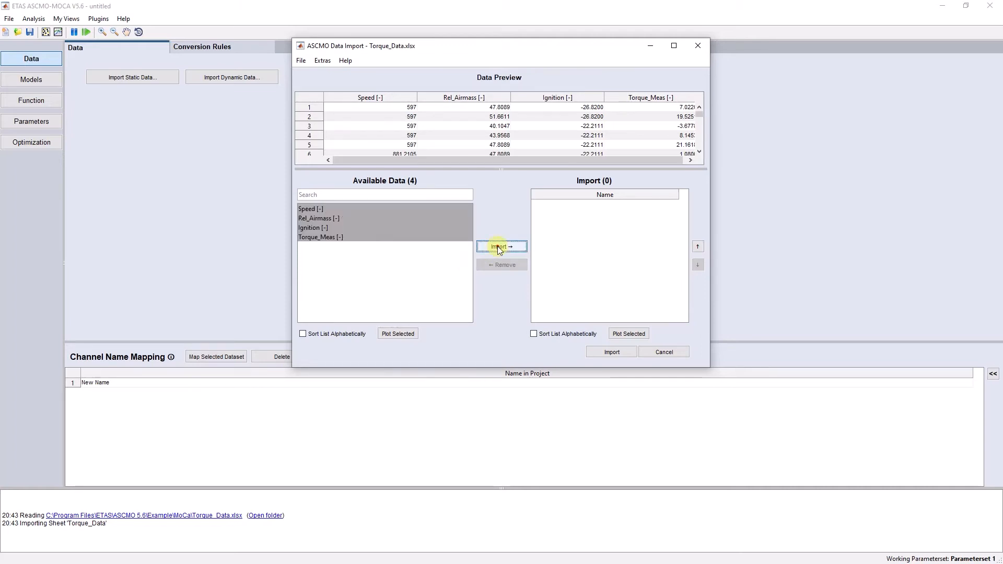
click(625, 353)
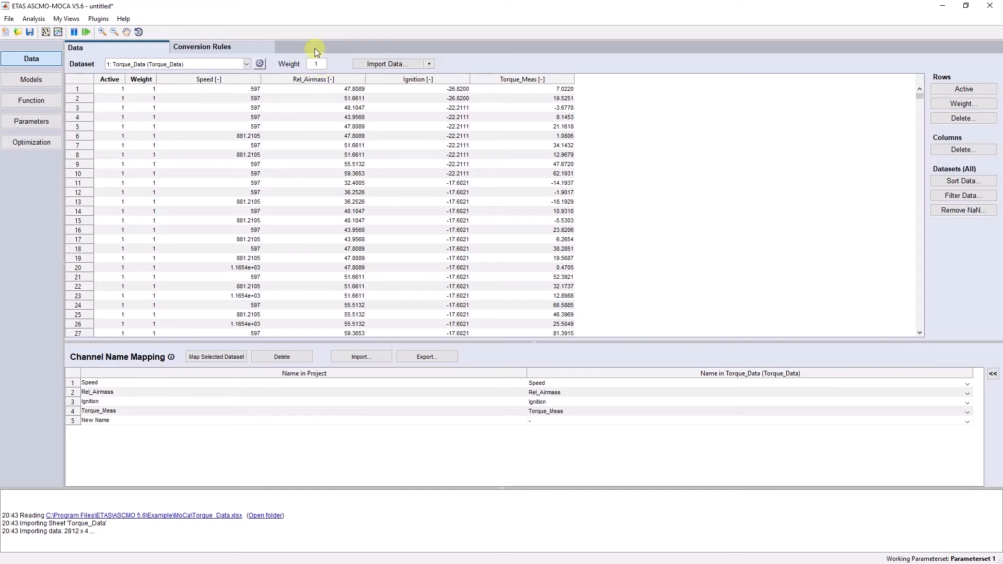
click(246, 64)
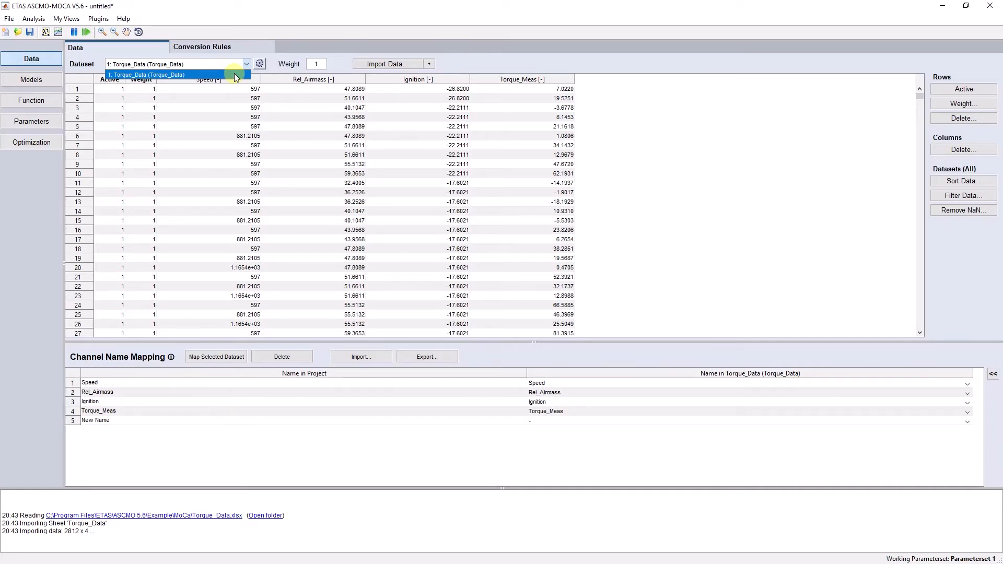
click(498, 357)
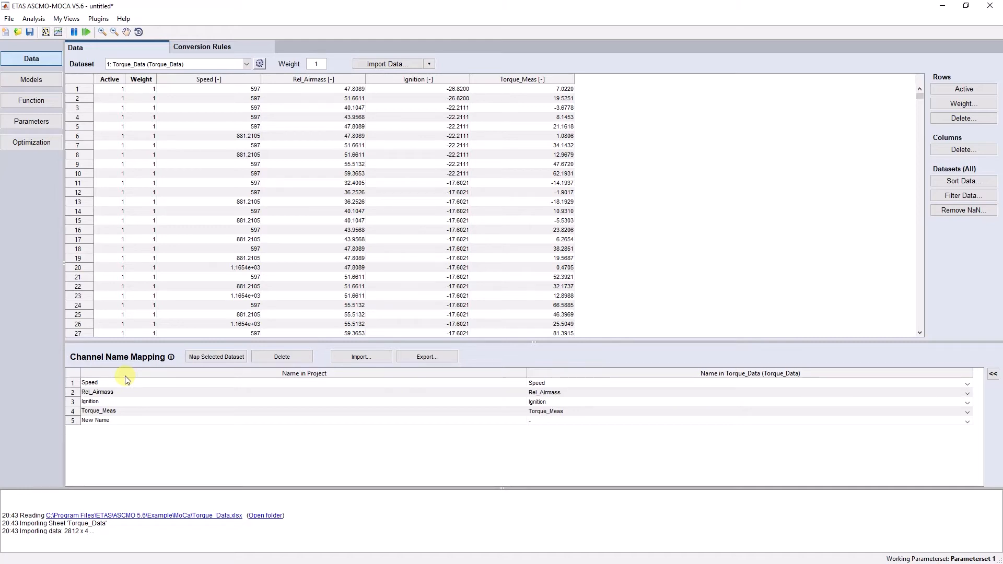
- Try renaming the project's Speed channel to EngineSpeed in the channel name mapping
double_click(99, 383)
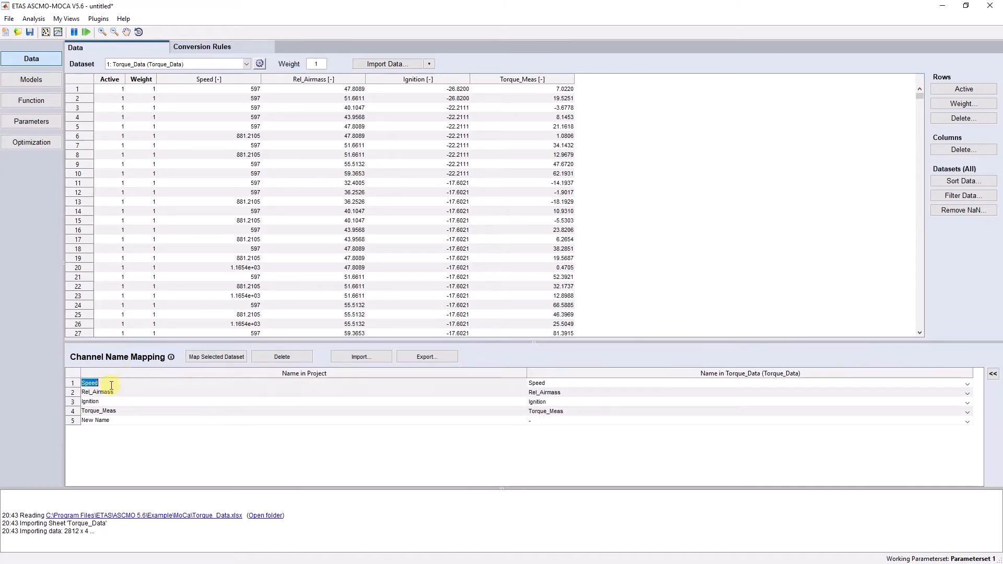
text(EngineSpeed)
key(BackSpace)
key(BackSpace)
key(BackSpace)
key(BackSpace)
key(BackSpace)
key(BackSpace)
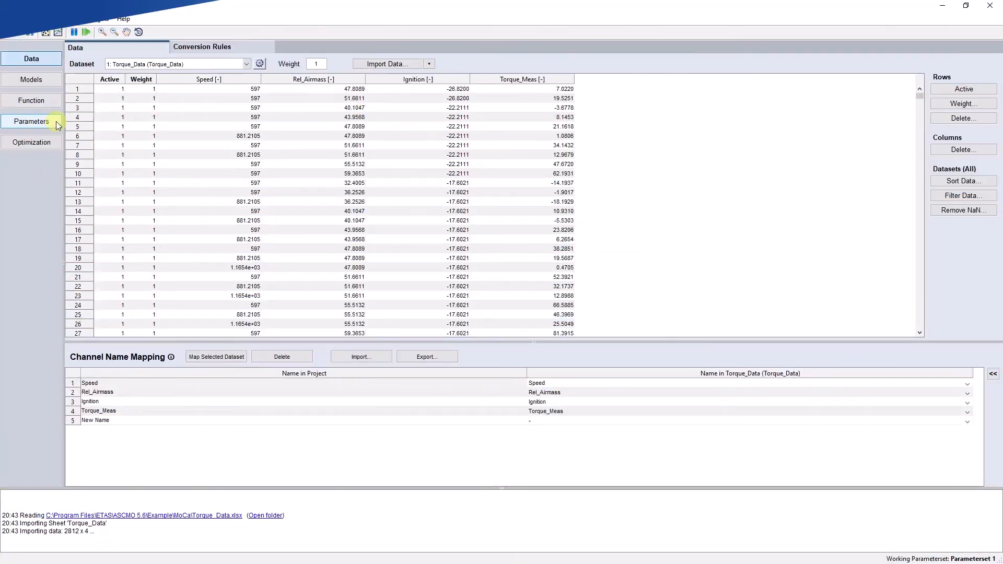
- Load the DCM file preCalibration.dcm from the MoCa example folder for parameter import
click(56, 123)
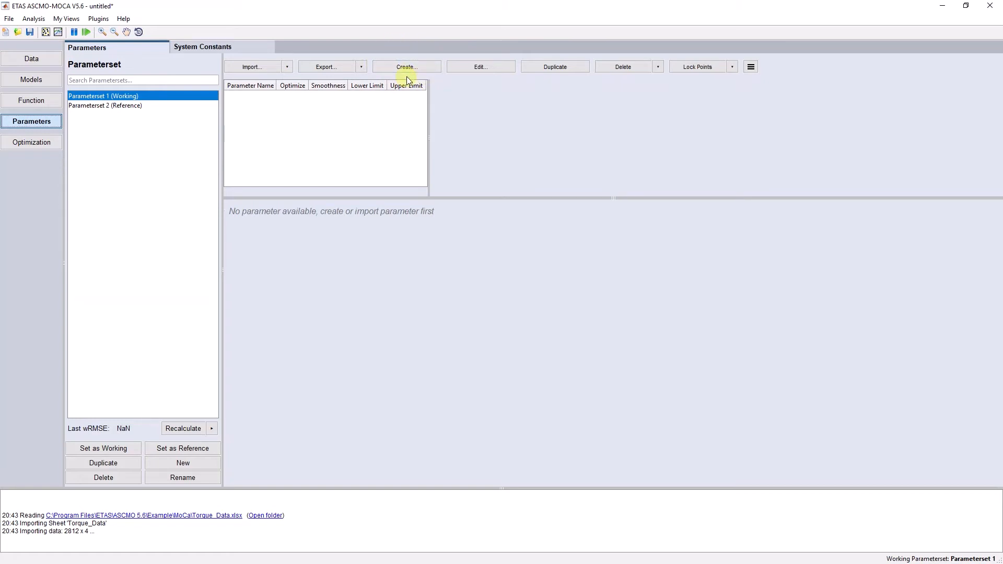
click(271, 71)
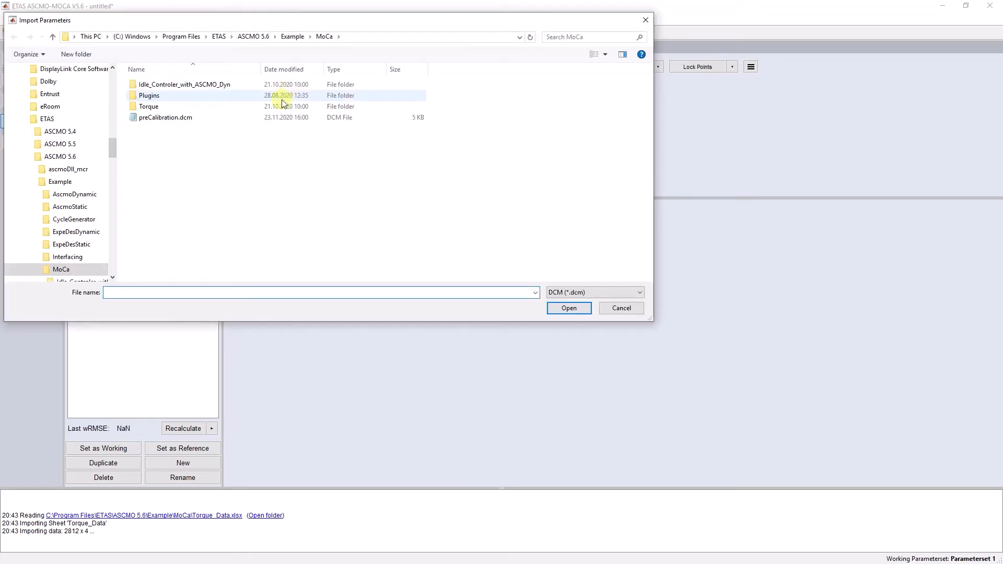
click(227, 118)
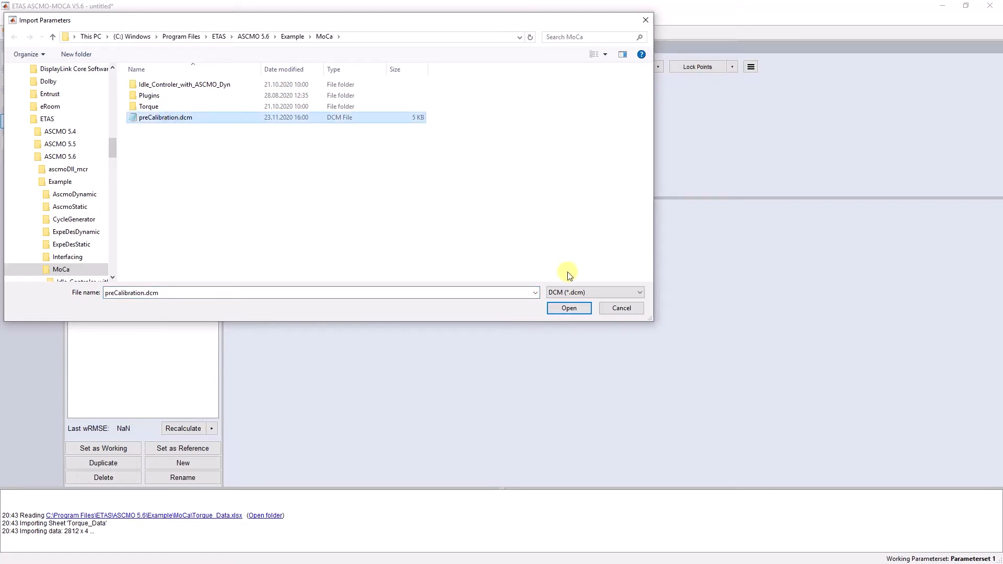
click(599, 291)
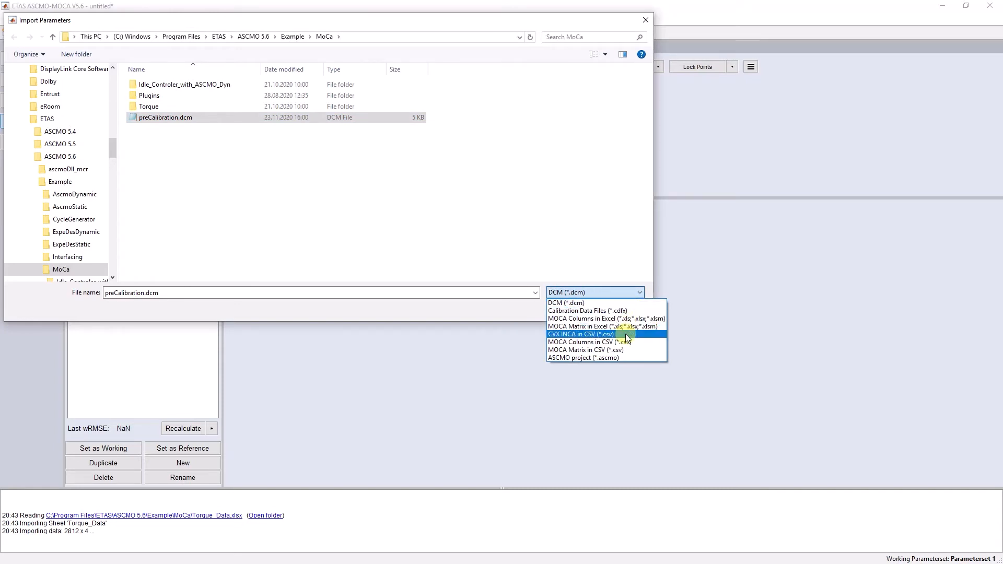
click(525, 312)
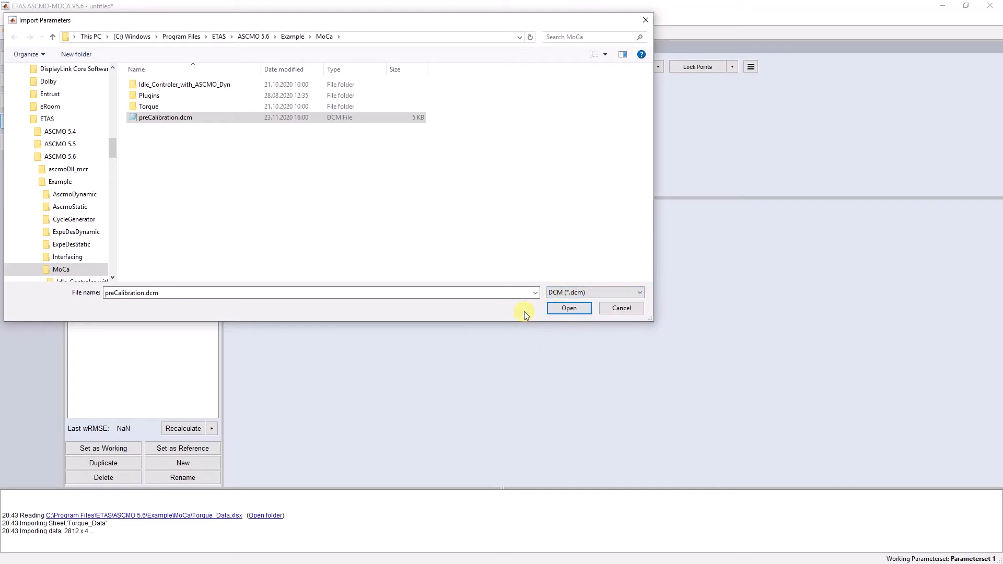
click(562, 311)
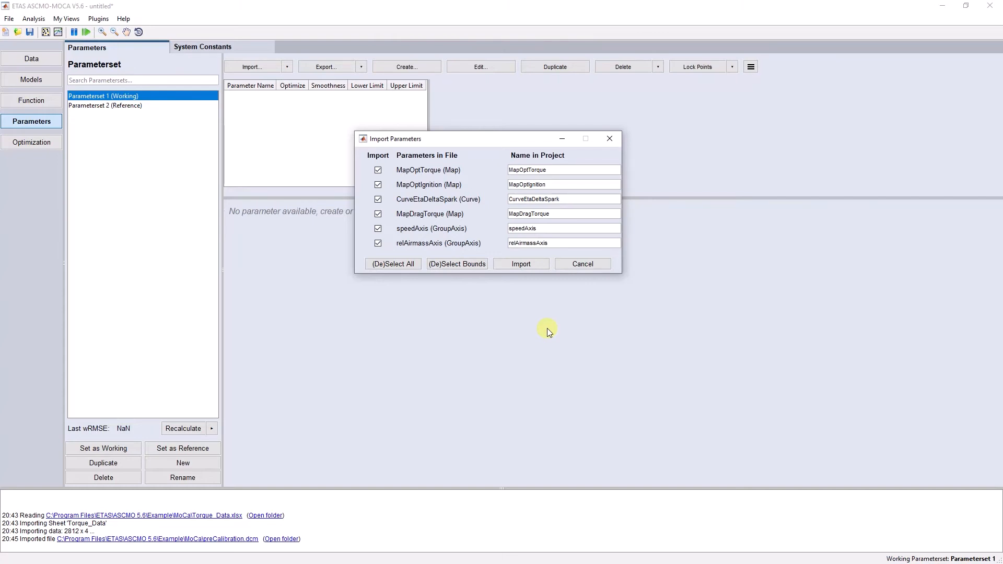
- Import all parameters from the file, keeping CurveEtaDeltaSpark and MapDragTorque included and the names as given
click(377, 214)
click(378, 199)
click(378, 200)
click(377, 213)
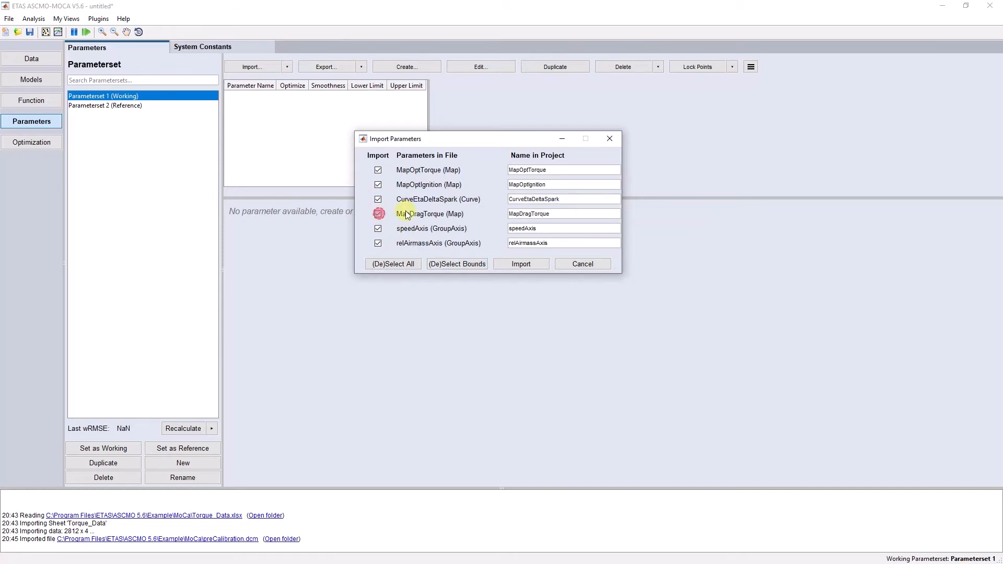
click(538, 266)
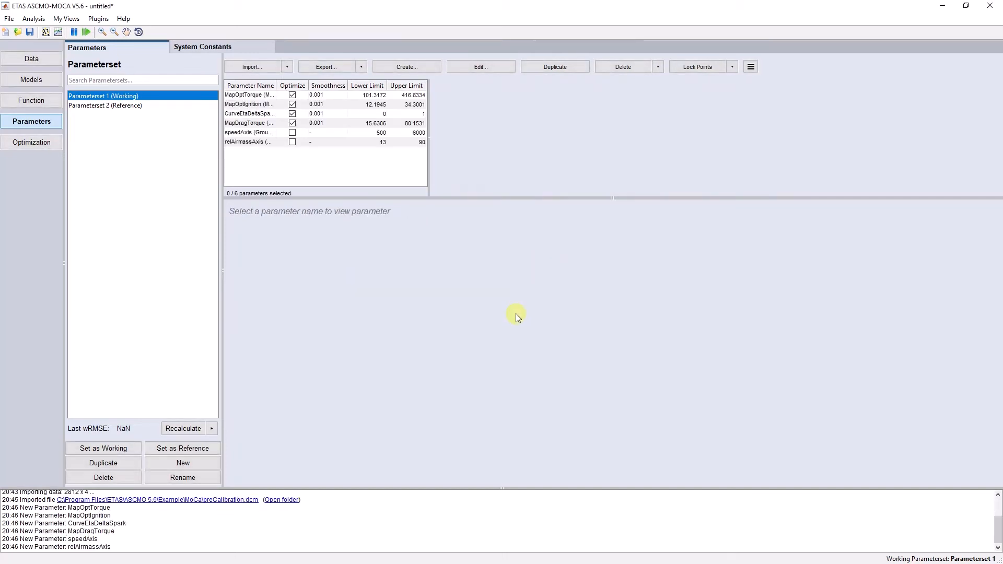
- View the CurveEtaDeltaSpark, MapOptIgnition and MapOptTorque parameters, and widen the parameter table to show full names and limits
click(256, 114)
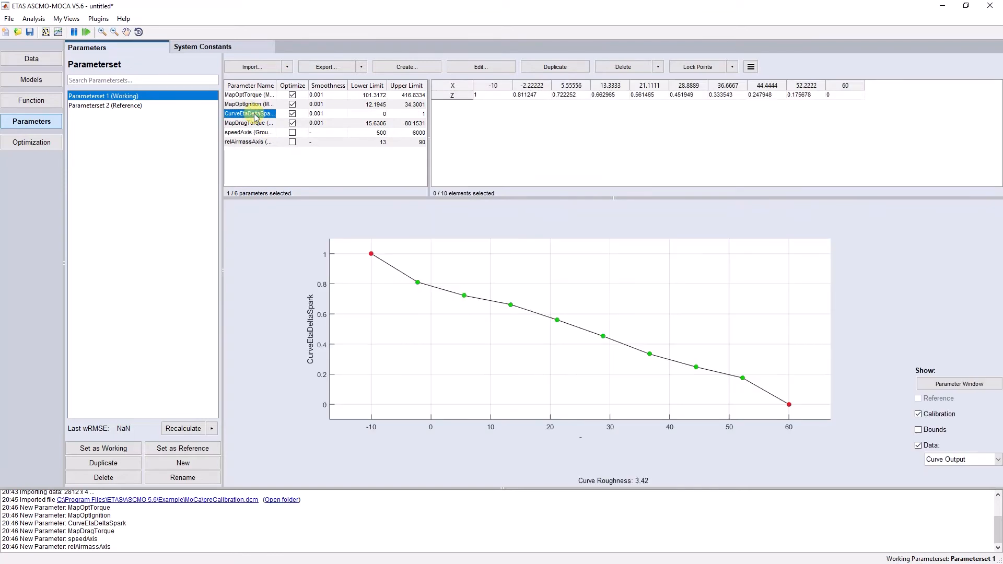
click(255, 104)
click(256, 95)
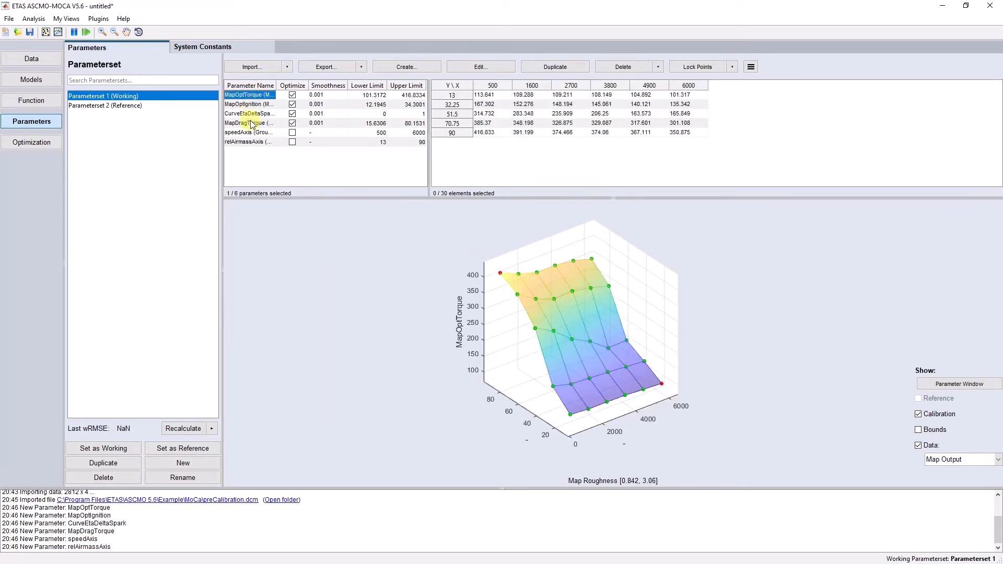
drag(277, 85, 315, 85)
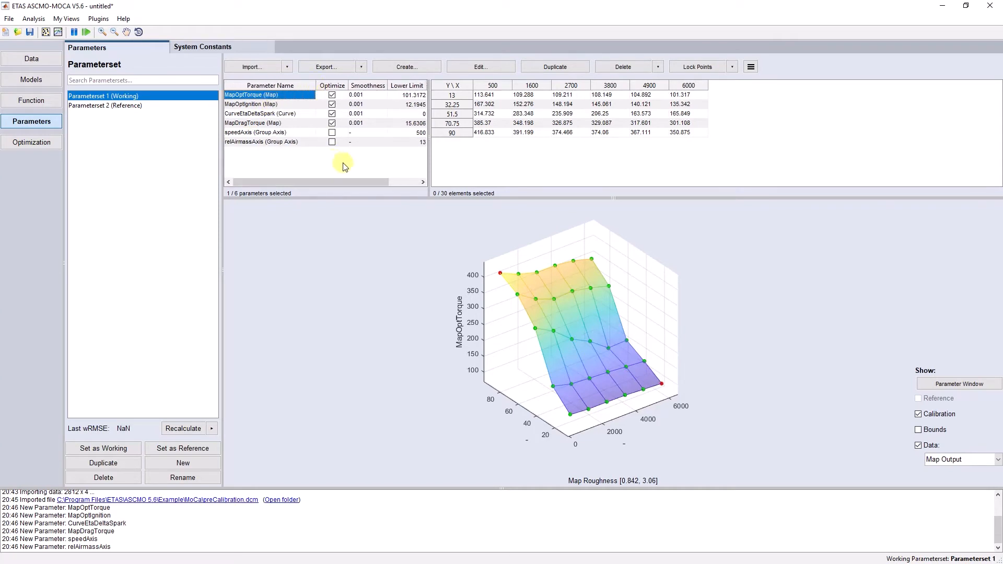
drag(430, 139, 506, 139)
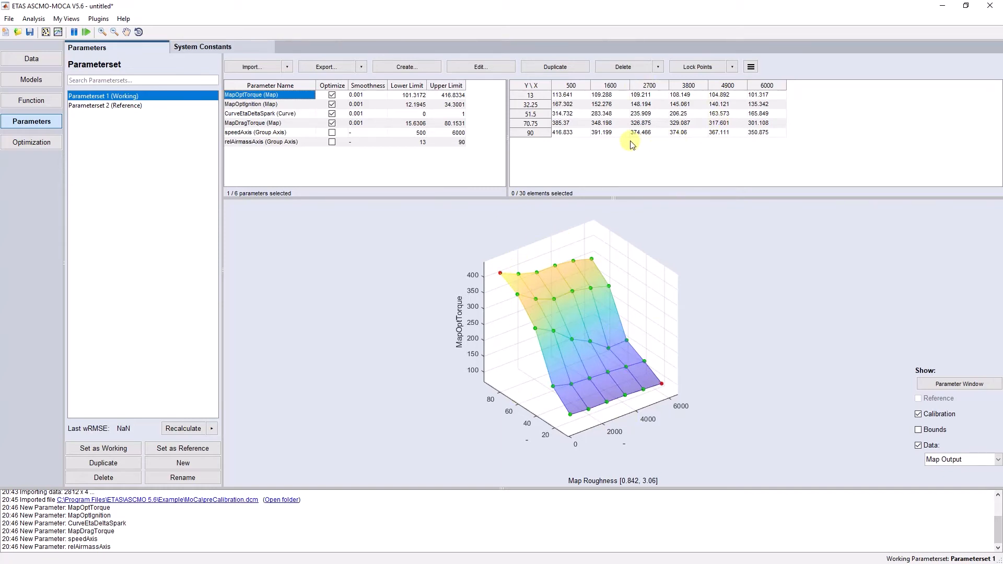
- Lower the MapOptTorque plot point at X 500, Y 70.75 to about 360 and set the value at X 1600, Y 32.25 to 150
mouse_move(517, 296)
mouse_down()
mouse_move(517, 334)
mouse_move(528, 309)
mouse_up()
click(601, 104)
text(150)
key(Return)
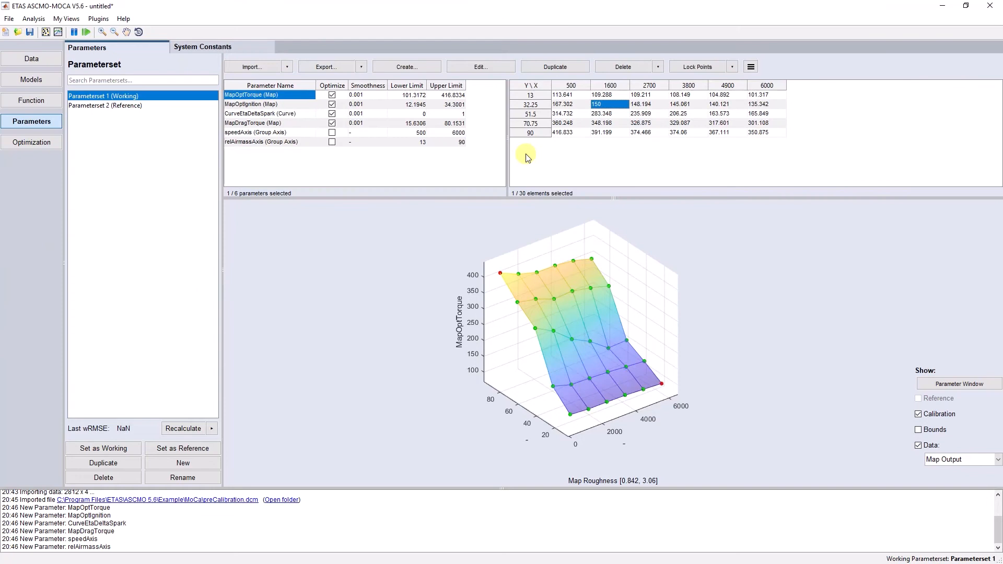
- Examine which external model types can be connected or imported into the project
click(49, 79)
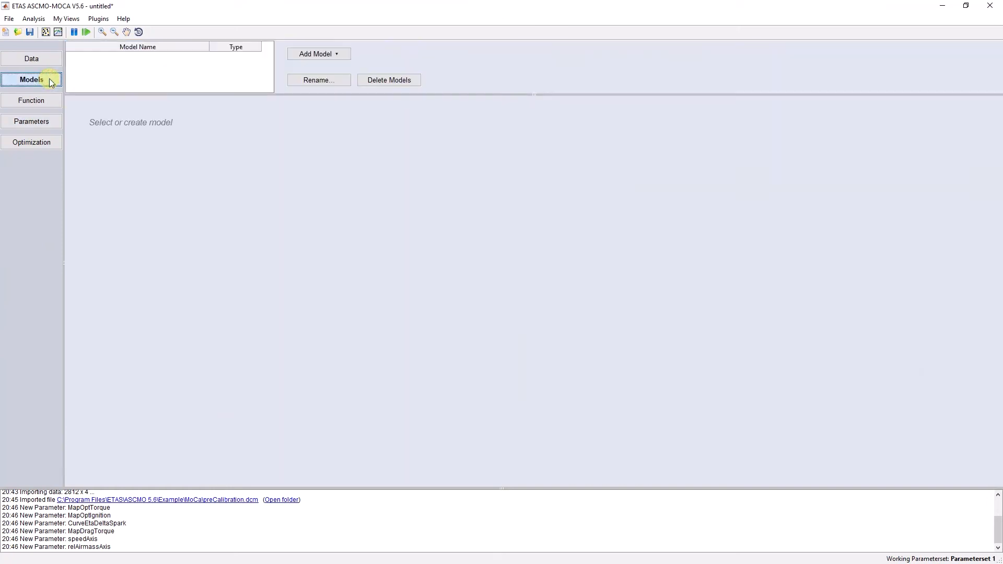
click(343, 55)
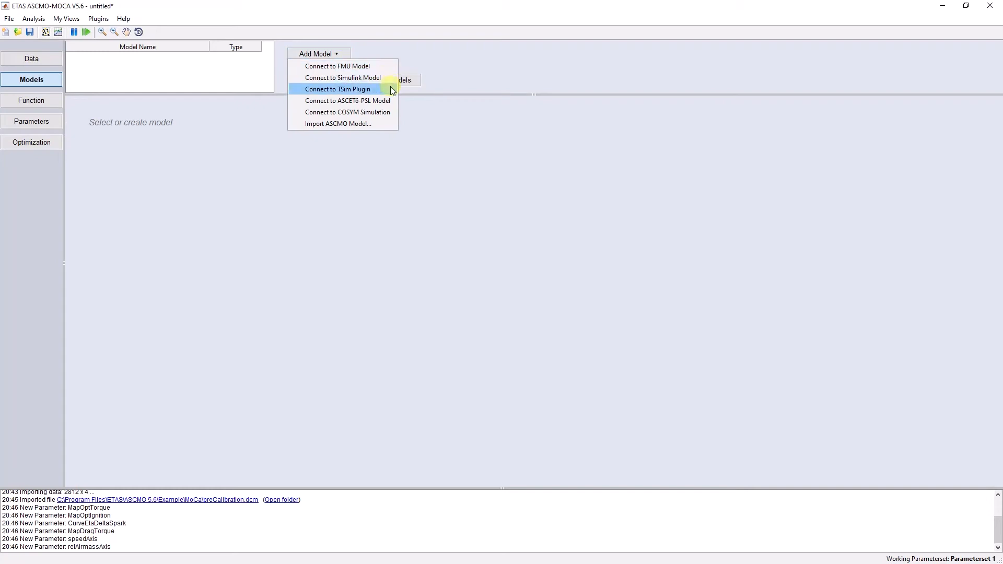
click(407, 155)
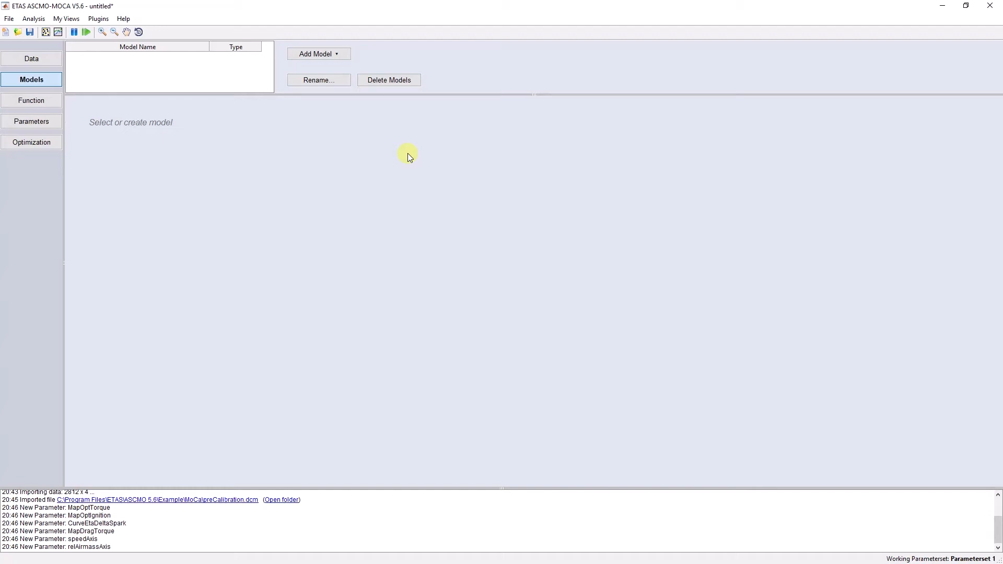
- Create a new main function node with the expression MapOptTorque(Speed, Rel_Airmass)
click(48, 104)
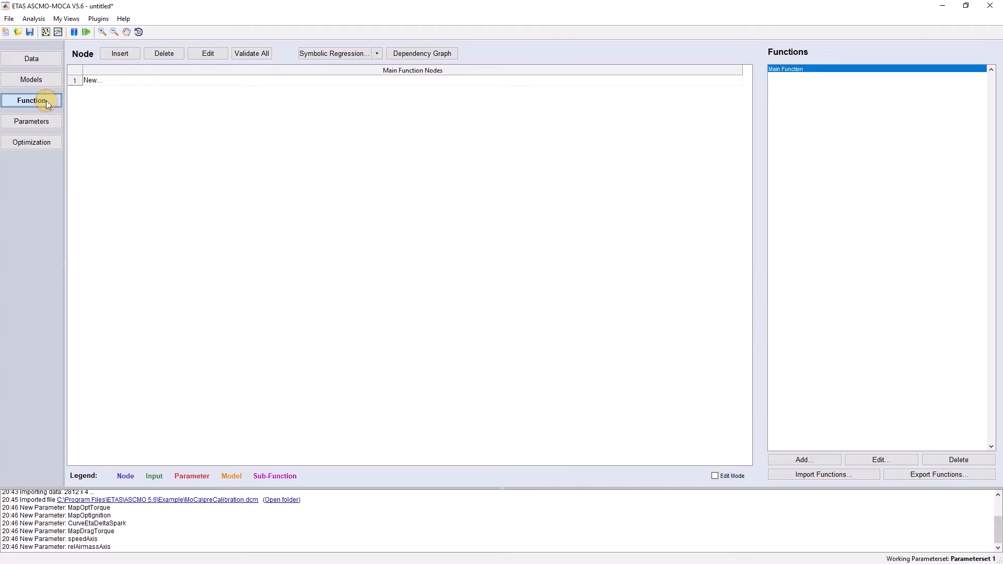
double_click(97, 81)
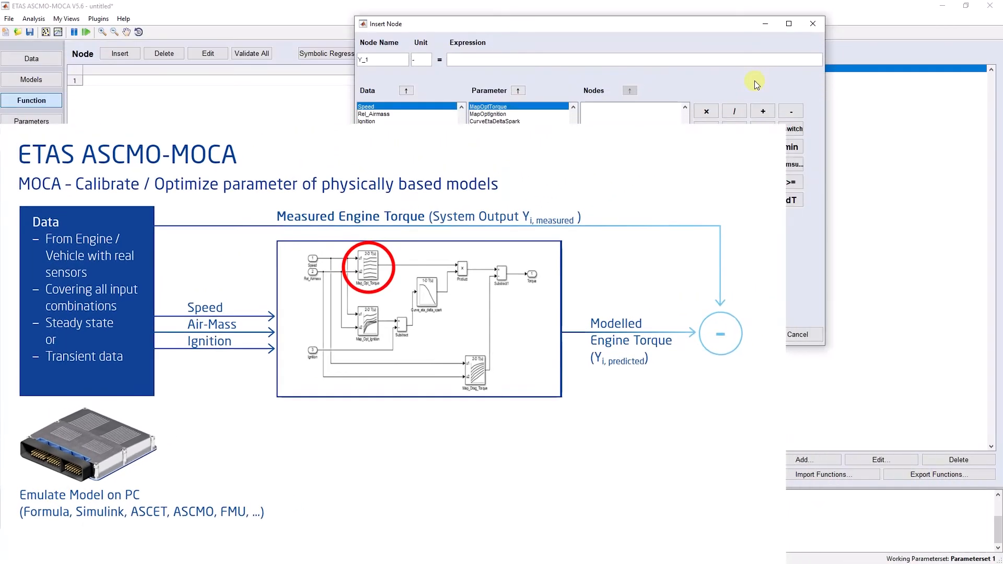
double_click(492, 107)
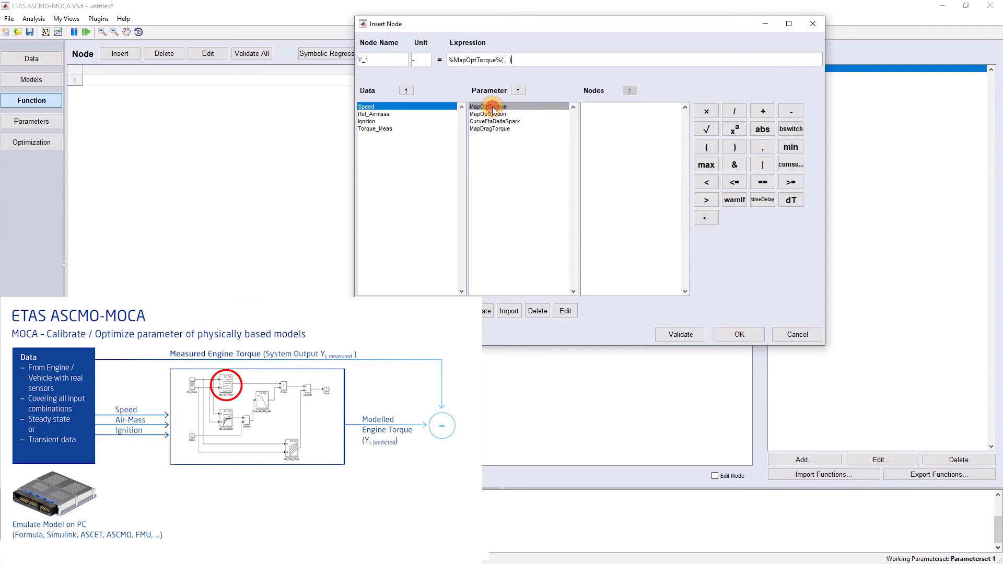
click(504, 64)
click(503, 60)
double_click(396, 106)
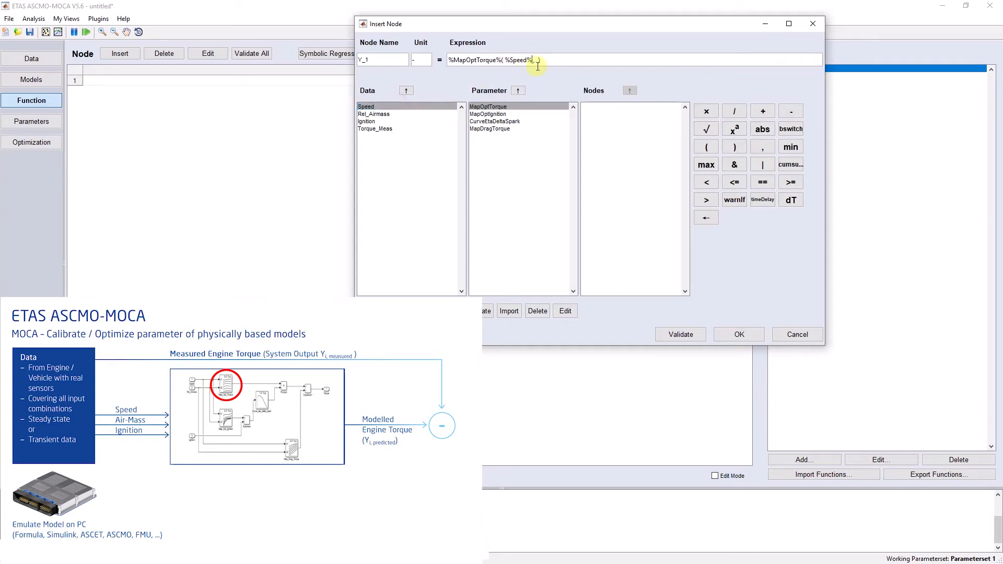
double_click(393, 114)
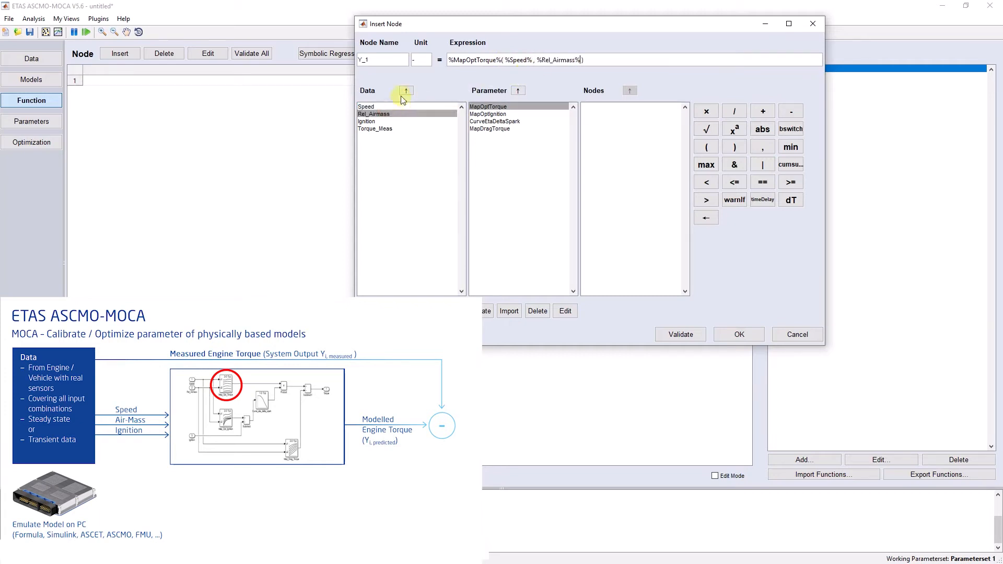
- Name the node trqOpt and add it to the main function
double_click(388, 61)
text(trqOpt)
click(729, 335)
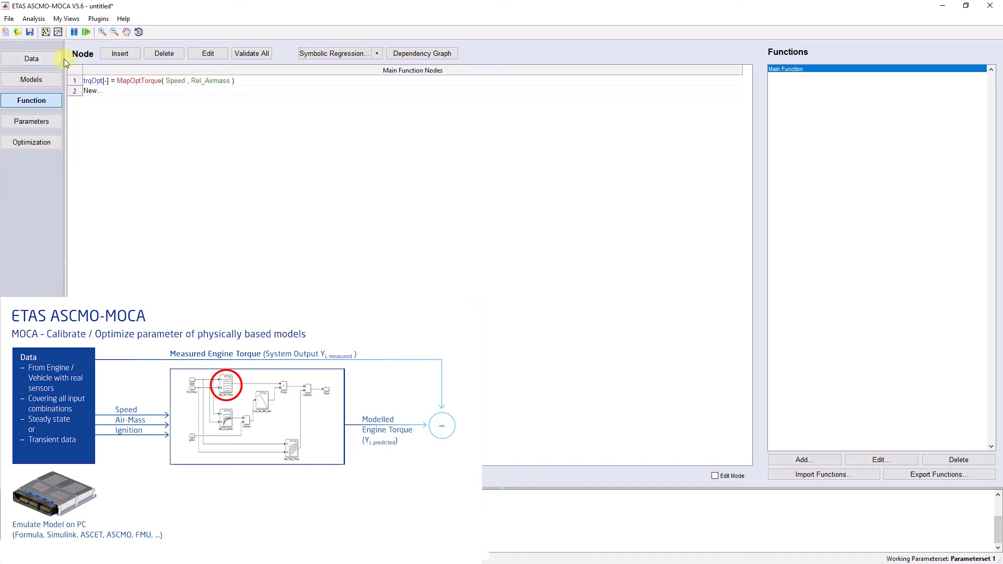
- Add a main function node ignOpt with the expression MapOptIgnition(Speed, Rel_Airmass)
double_click(90, 92)
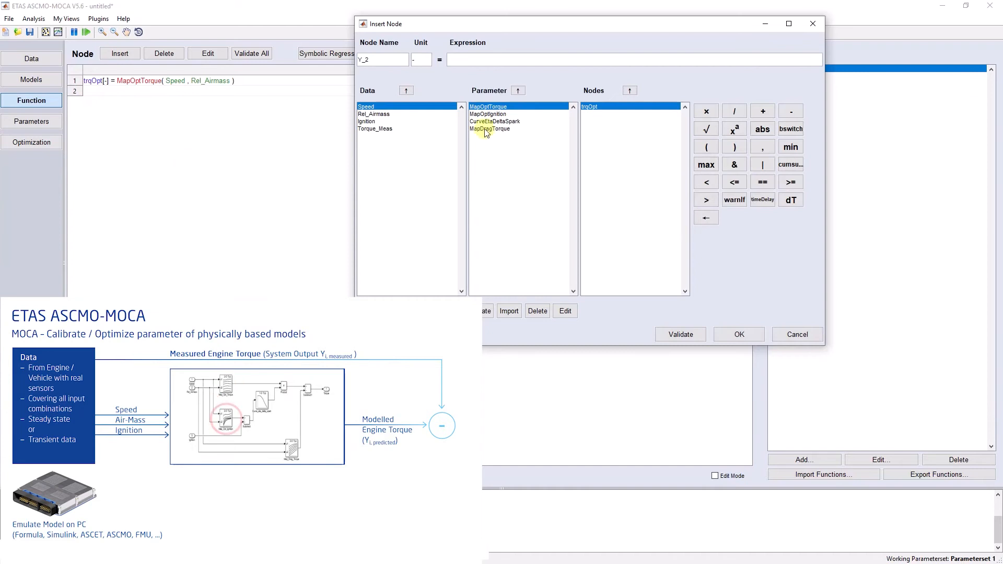
double_click(489, 114)
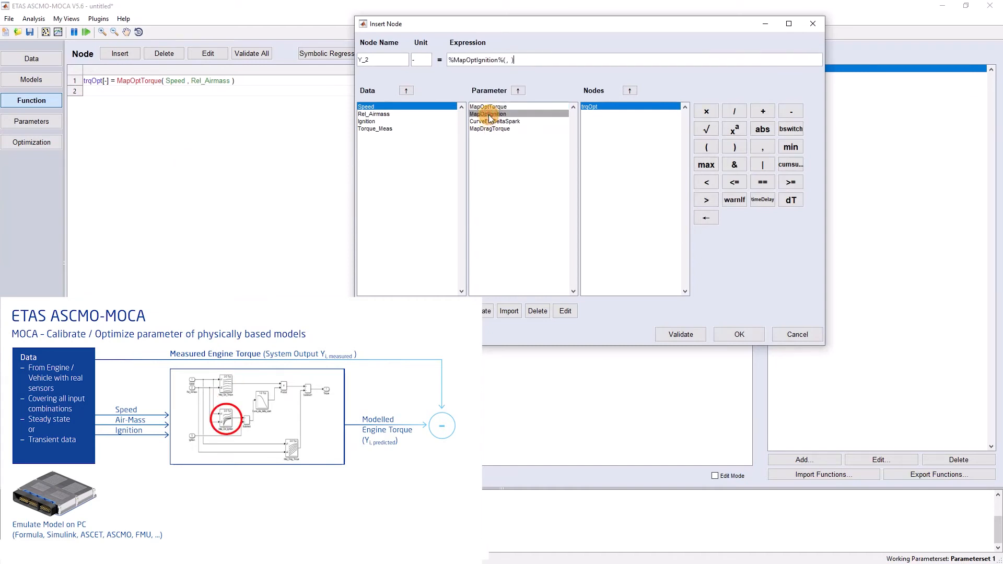
double_click(507, 60)
double_click(372, 107)
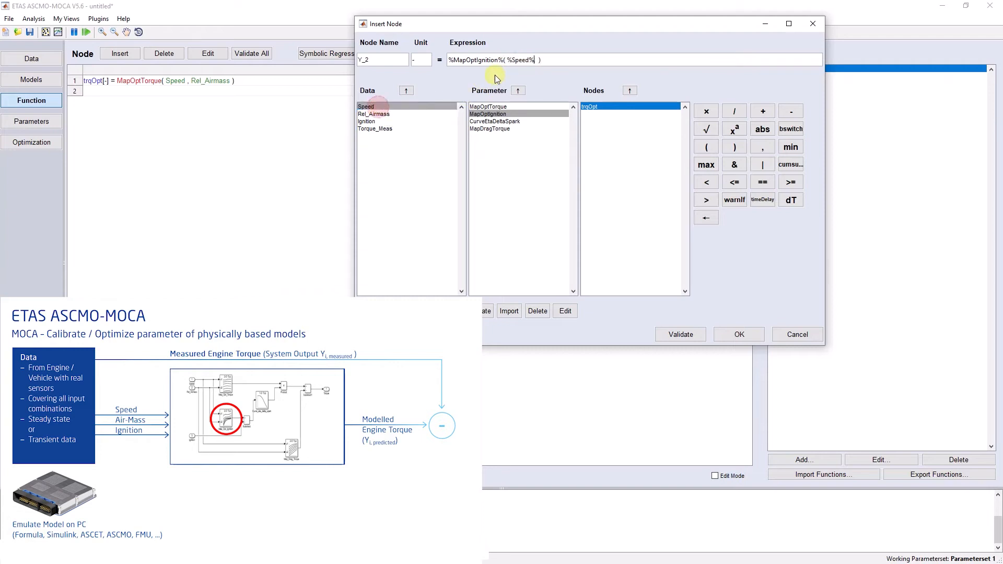
double_click(536, 61)
double_click(374, 114)
double_click(391, 60)
text(ignOpt)
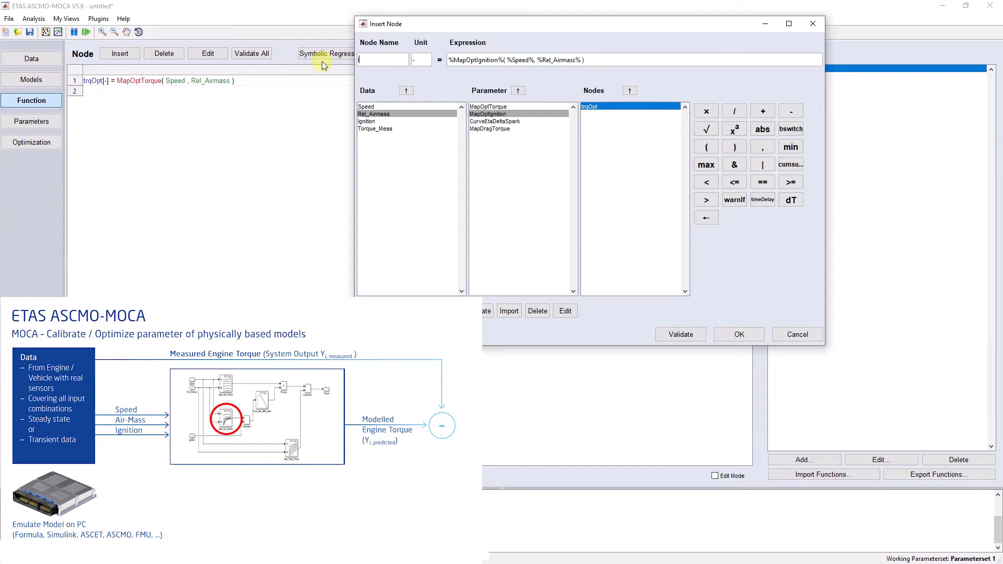
click(747, 337)
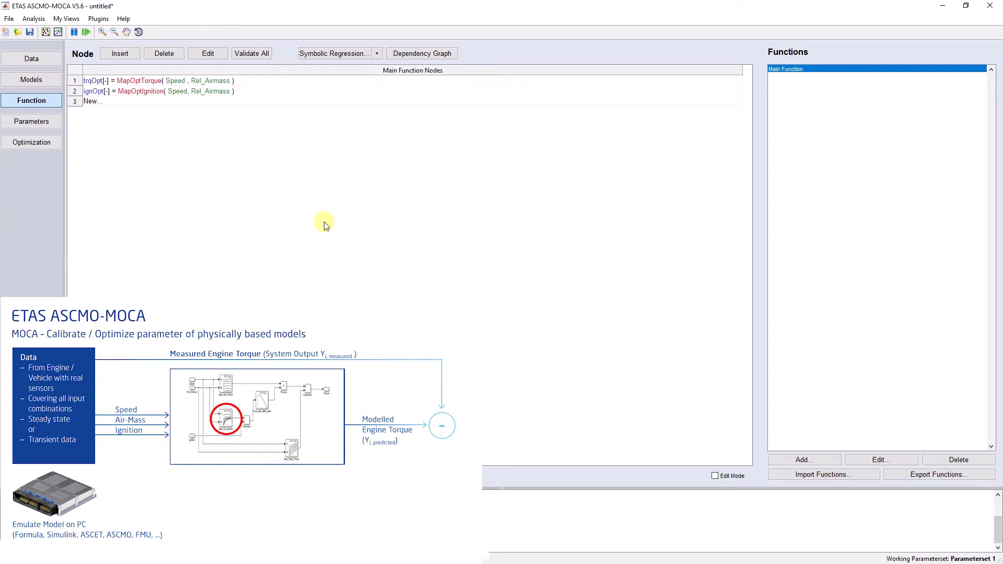
- Add a main function node deltaSpark that subtracts the Ignition data from the ignOpt node
double_click(101, 103)
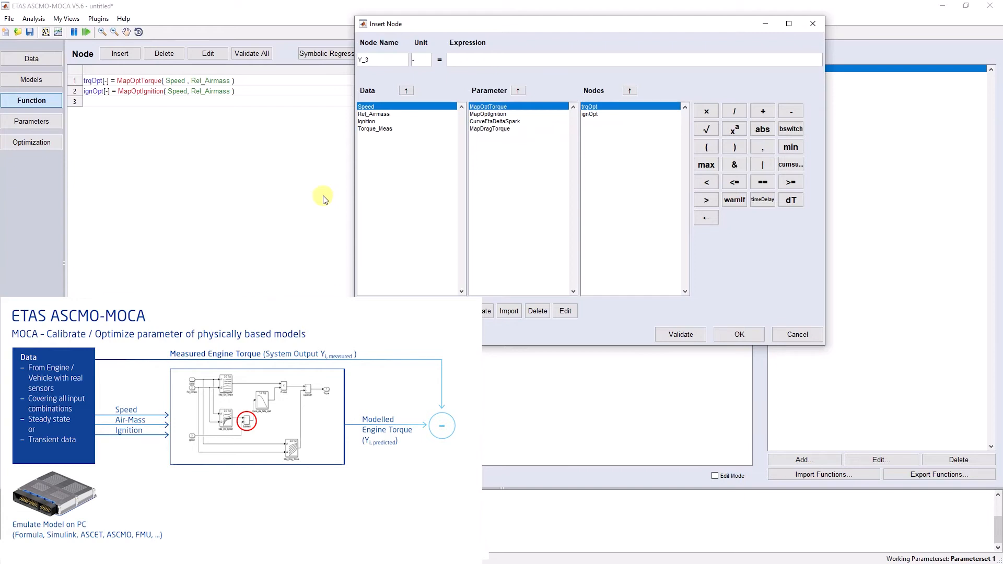
double_click(590, 114)
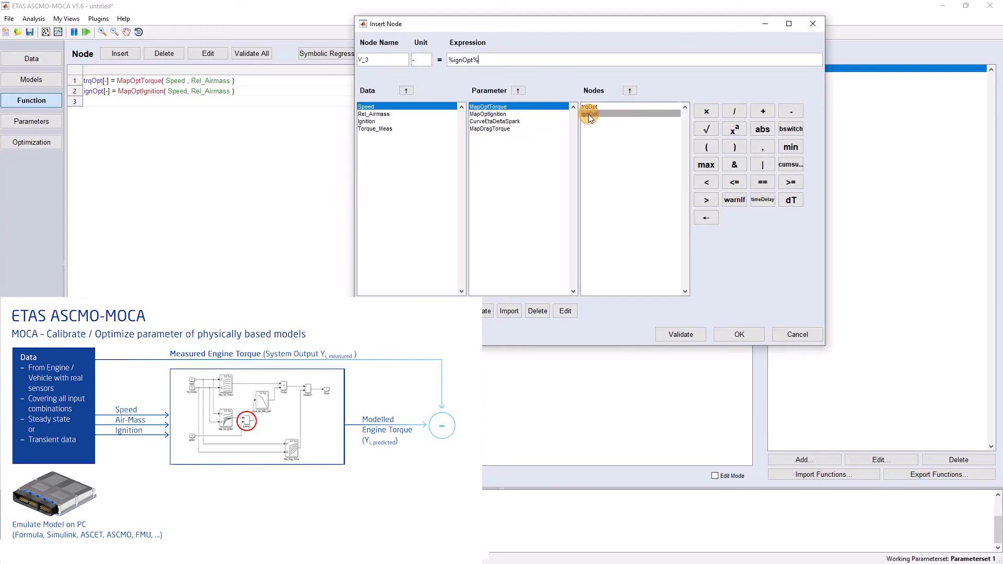
click(790, 112)
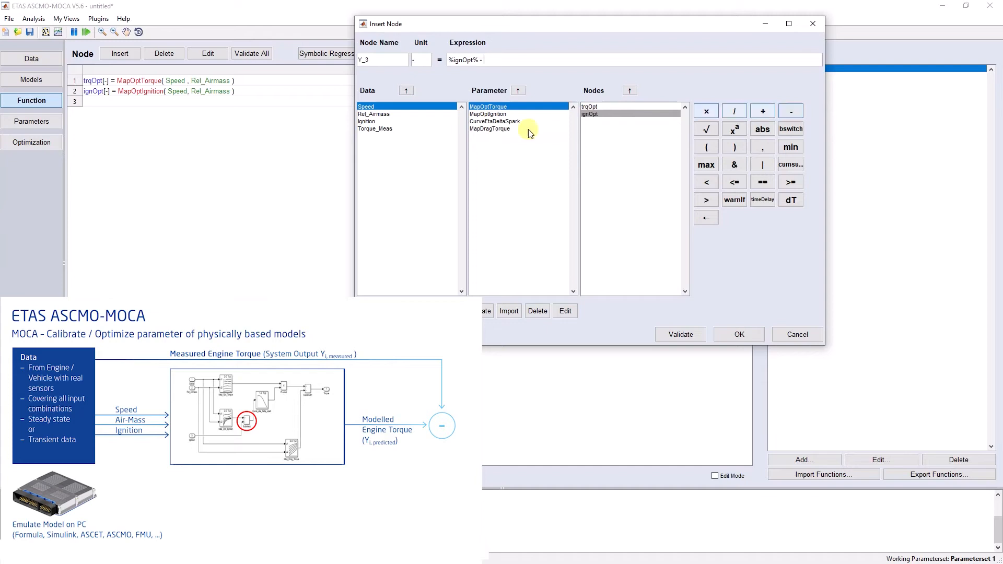
double_click(369, 121)
double_click(388, 59)
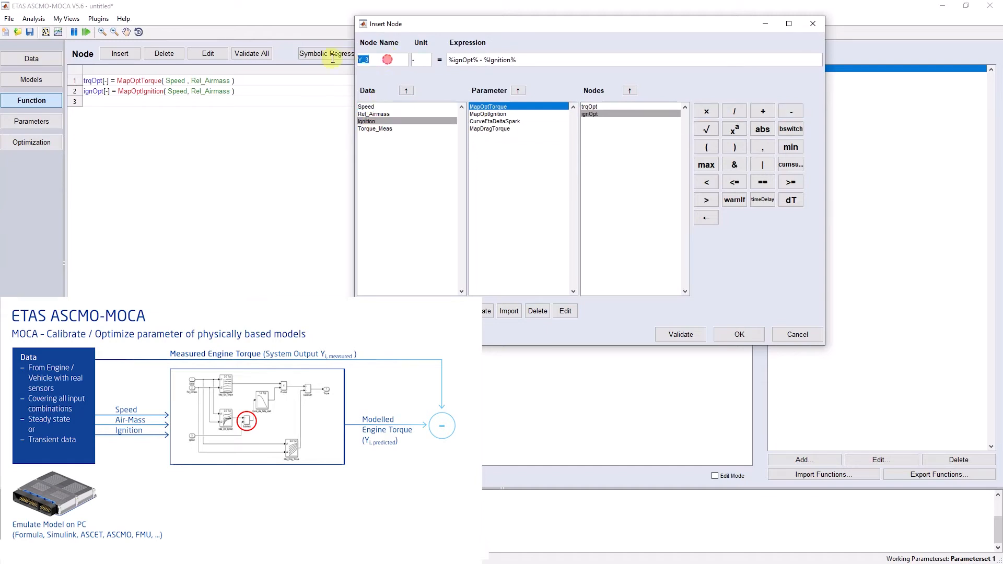
text(deltaSpark)
click(736, 335)
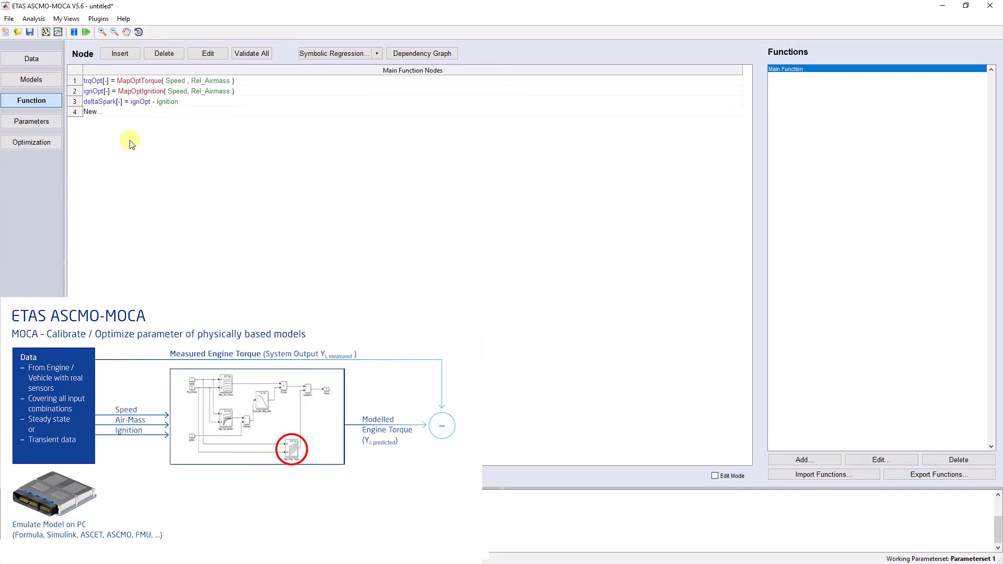
- Add a main function node etaSpark with the expression CurveEtaDeltaSpark(deltaSpark)
double_click(97, 111)
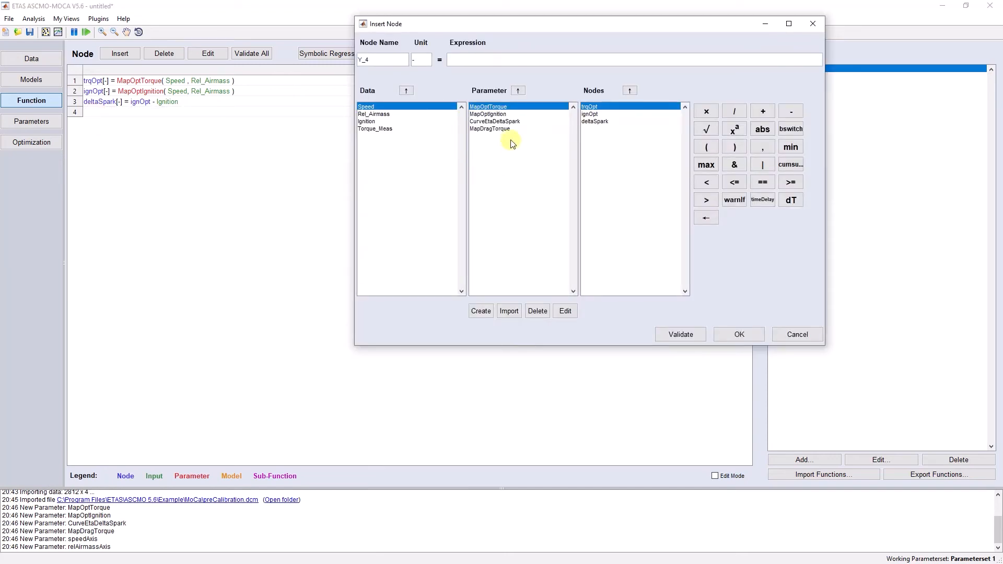
click(501, 123)
double_click(500, 123)
click(515, 59)
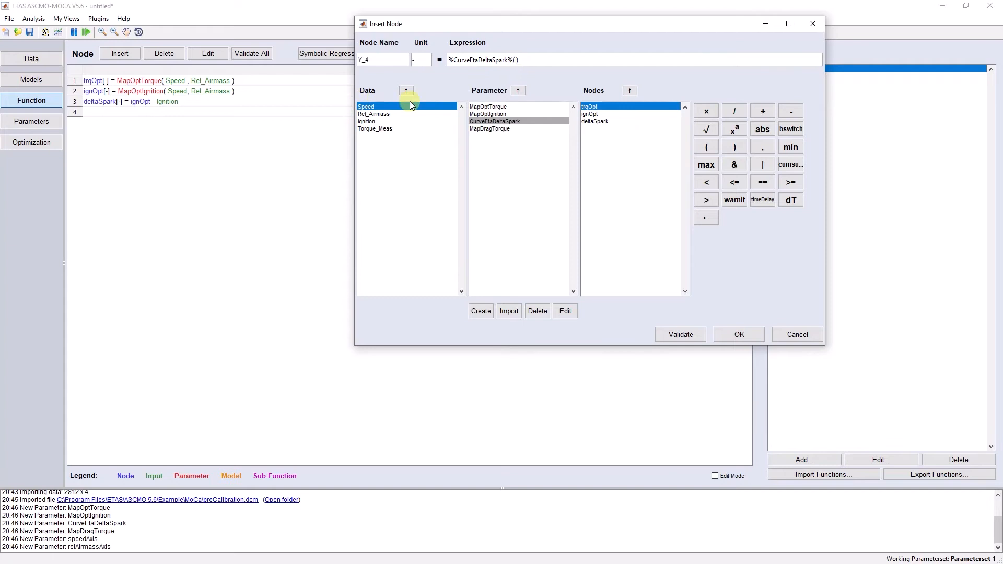
double_click(590, 122)
drag(392, 61, 359, 61)
text(etaSpark)
click(739, 333)
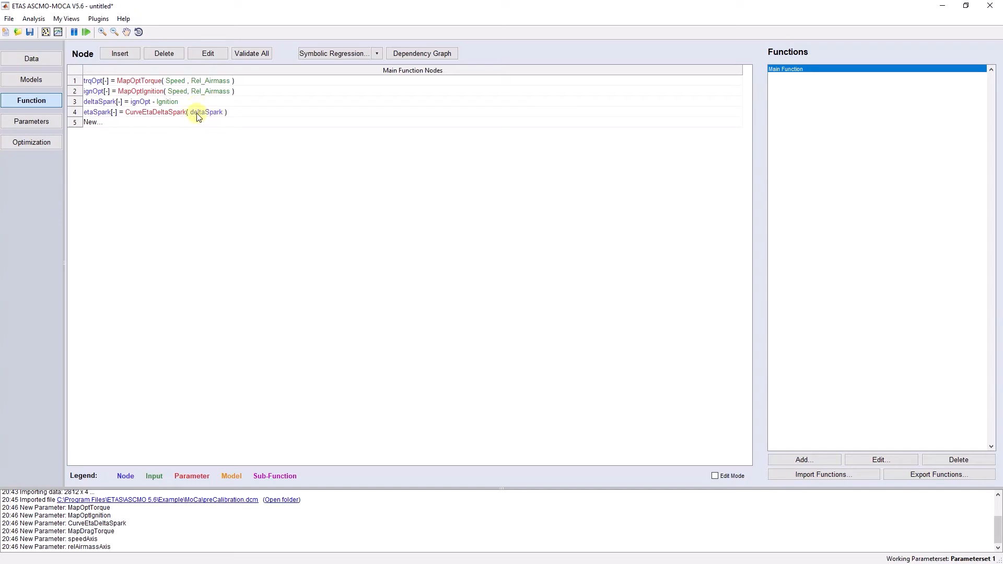
- Add a main function node named product that multiplies the trqOpt node by the etaSpark node
double_click(92, 123)
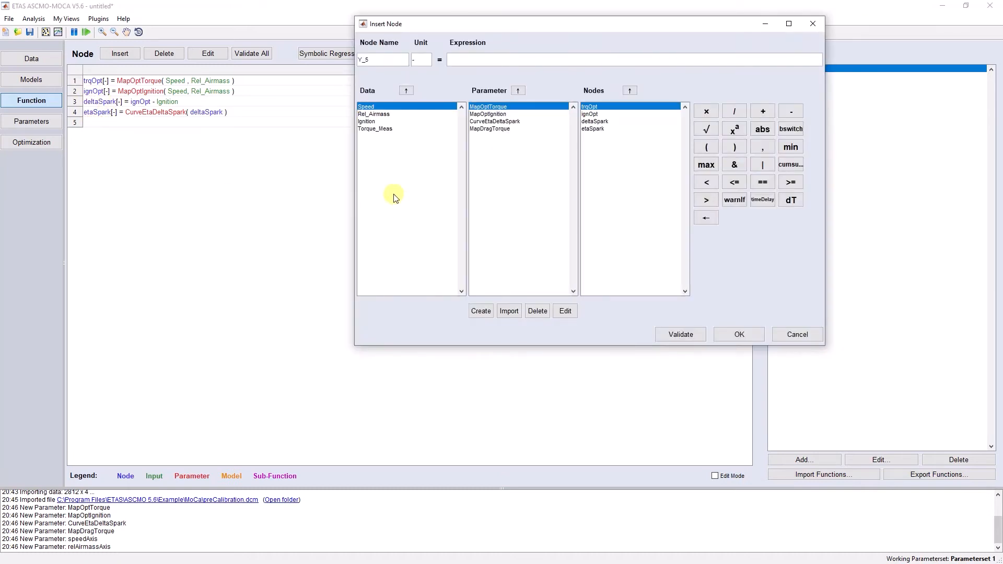
double_click(590, 107)
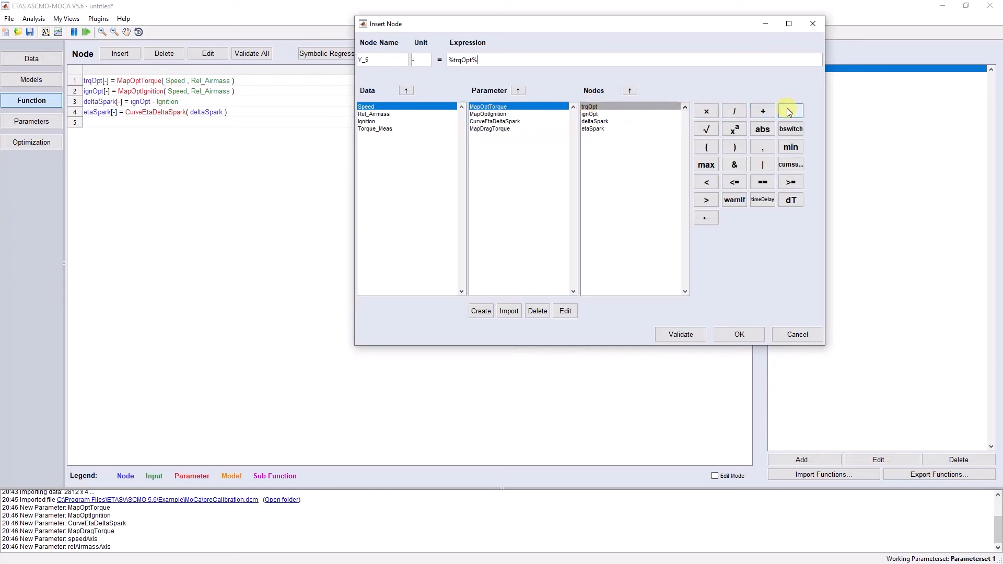
click(706, 111)
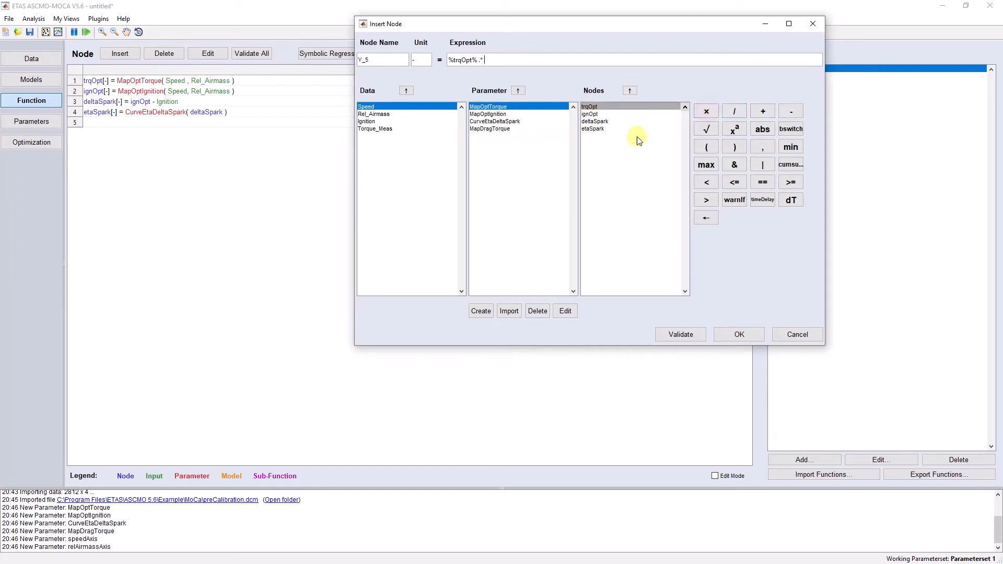
double_click(596, 130)
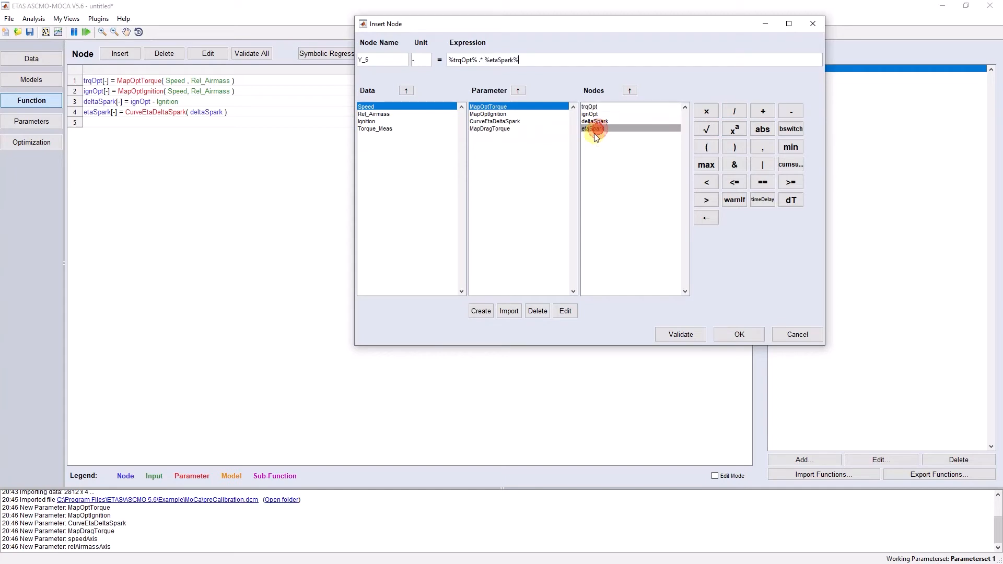
double_click(392, 61)
click(736, 335)
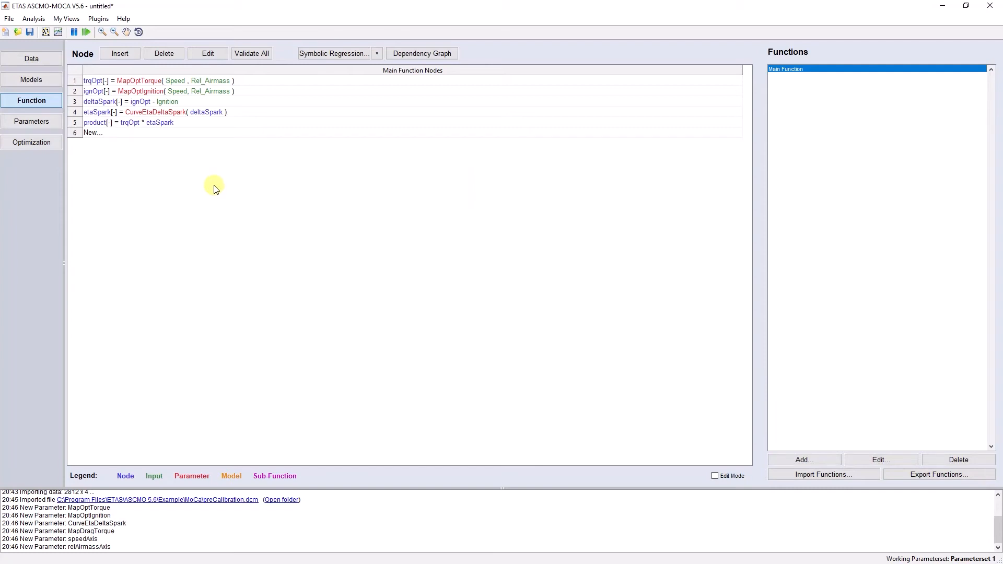
- Add a main function node dragTorque with the expression MapDragTorque(Speed, Rel_Airmass)
double_click(96, 134)
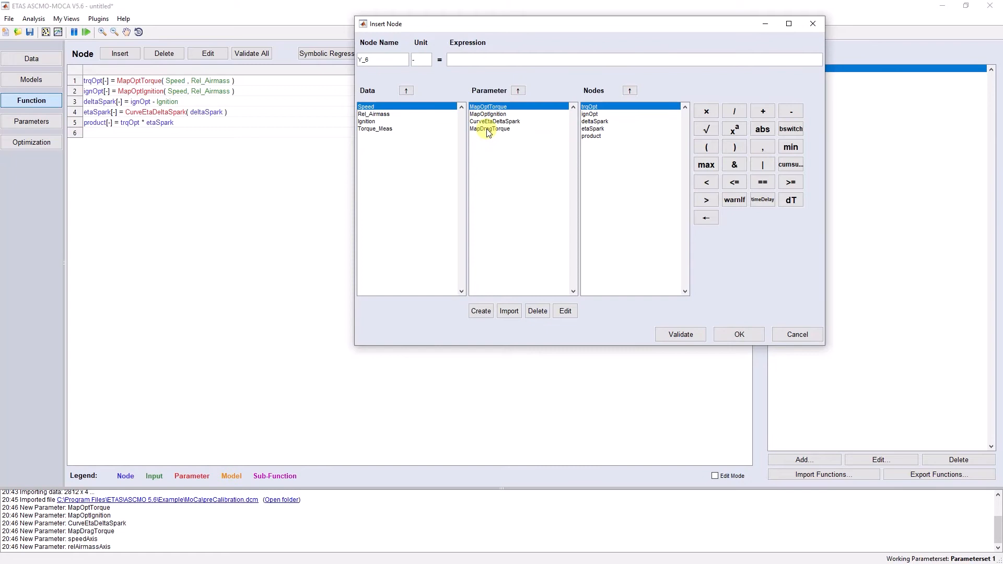
double_click(488, 129)
click(508, 60)
double_click(392, 106)
click(544, 59)
double_click(375, 114)
double_click(381, 59)
text(dr)
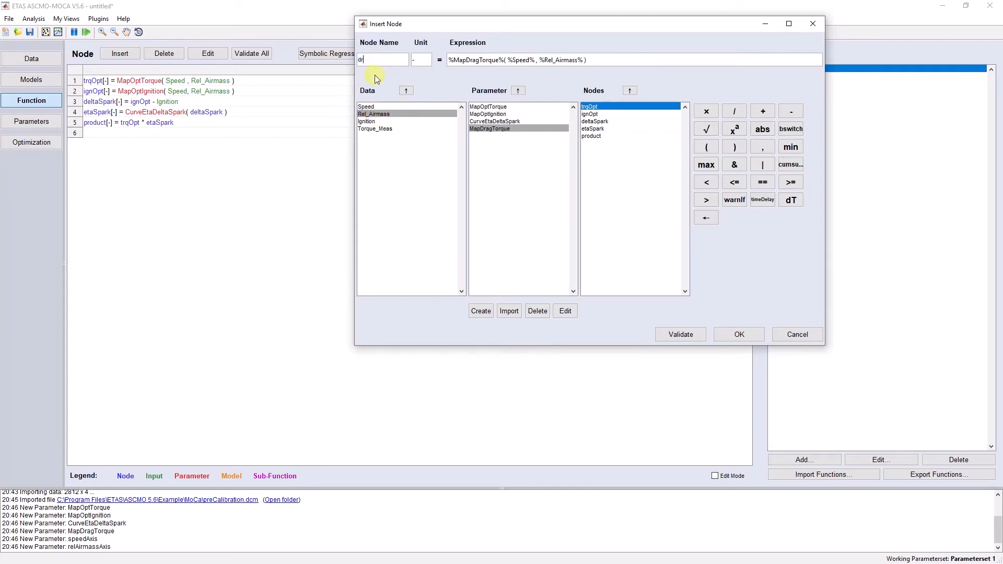
text(agTorque)
click(758, 334)
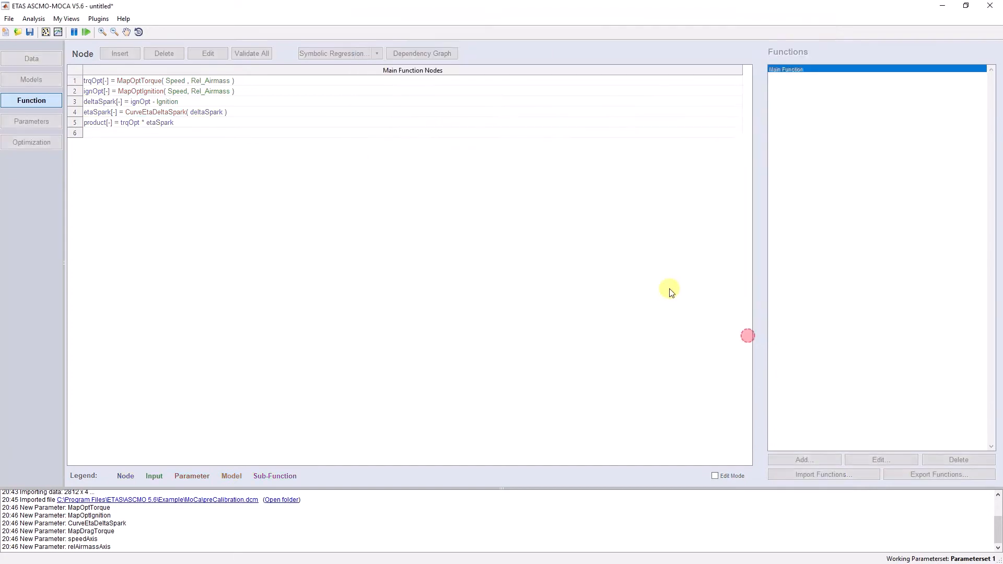
- Add a main function node TorquePredict that subtracts the dragTorque node from the product node
double_click(96, 143)
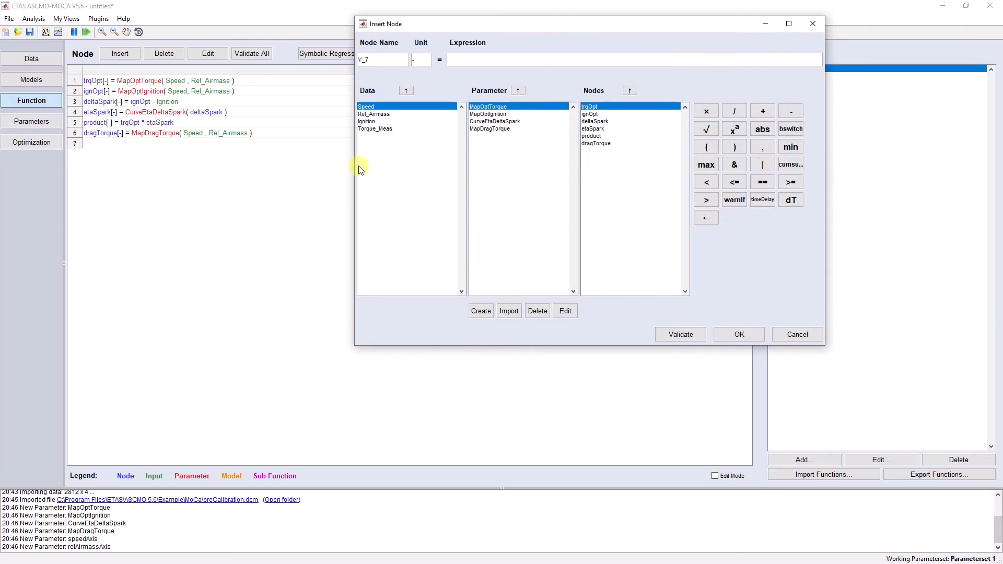
double_click(592, 136)
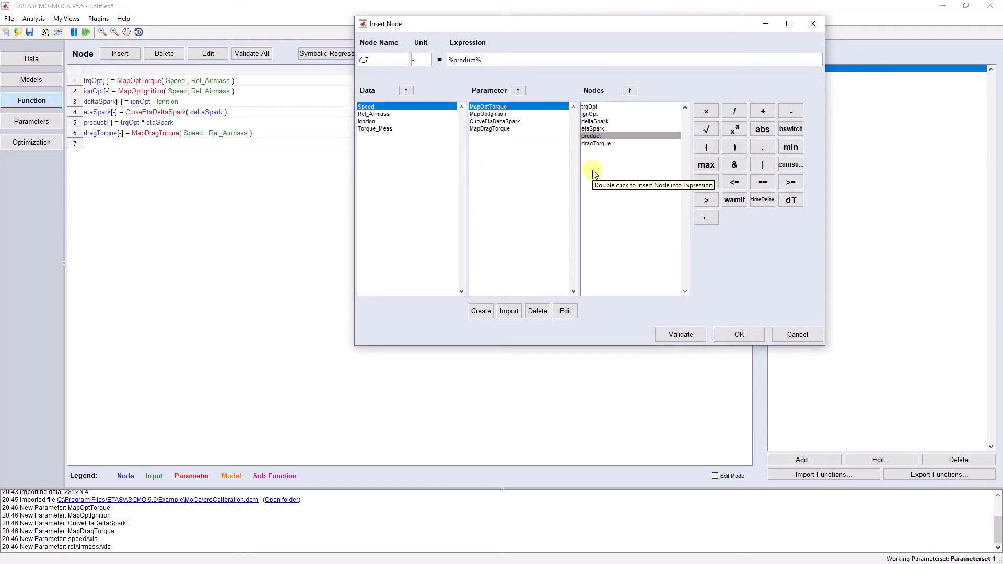
click(791, 110)
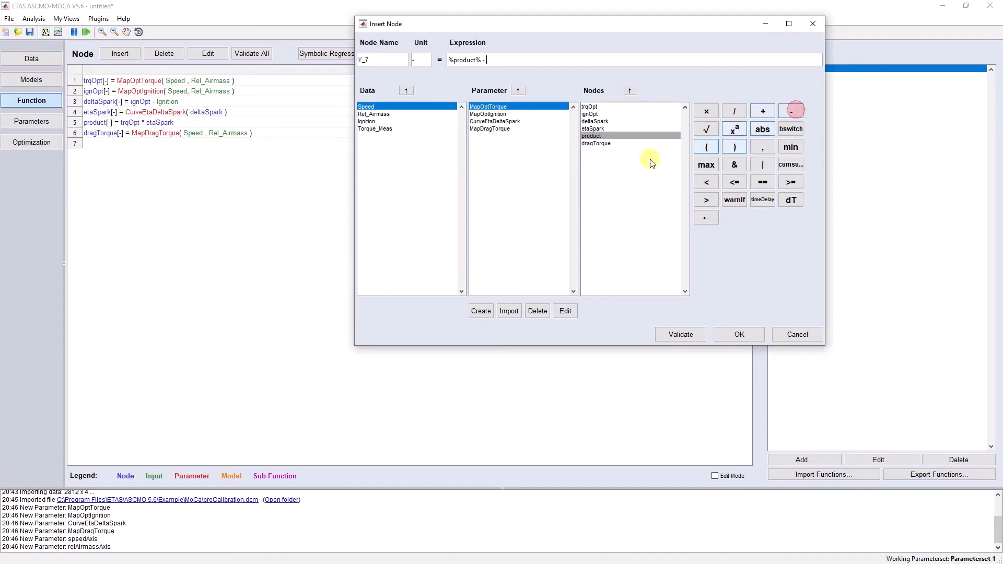
double_click(594, 143)
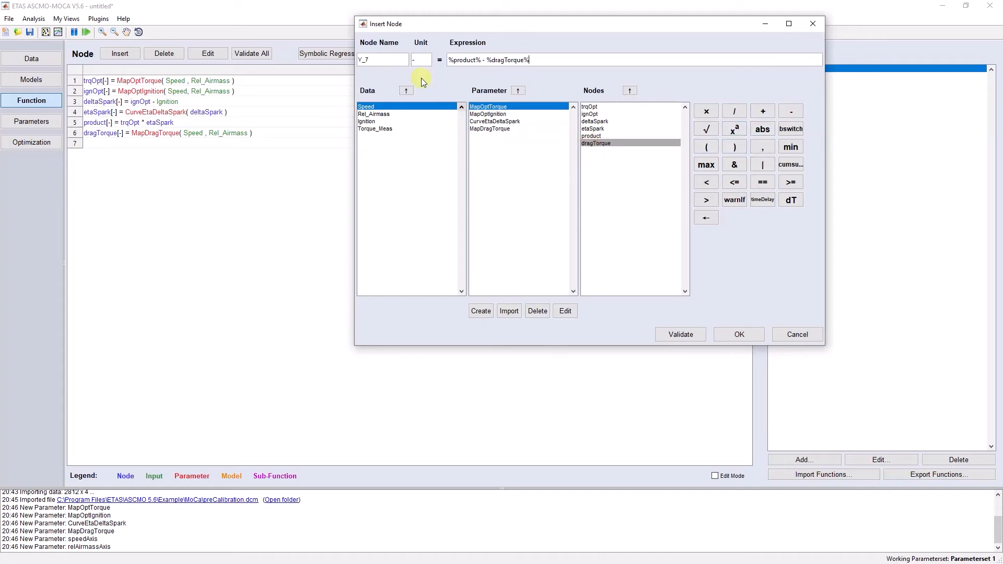
double_click(370, 60)
text(TorquePredict)
click(739, 334)
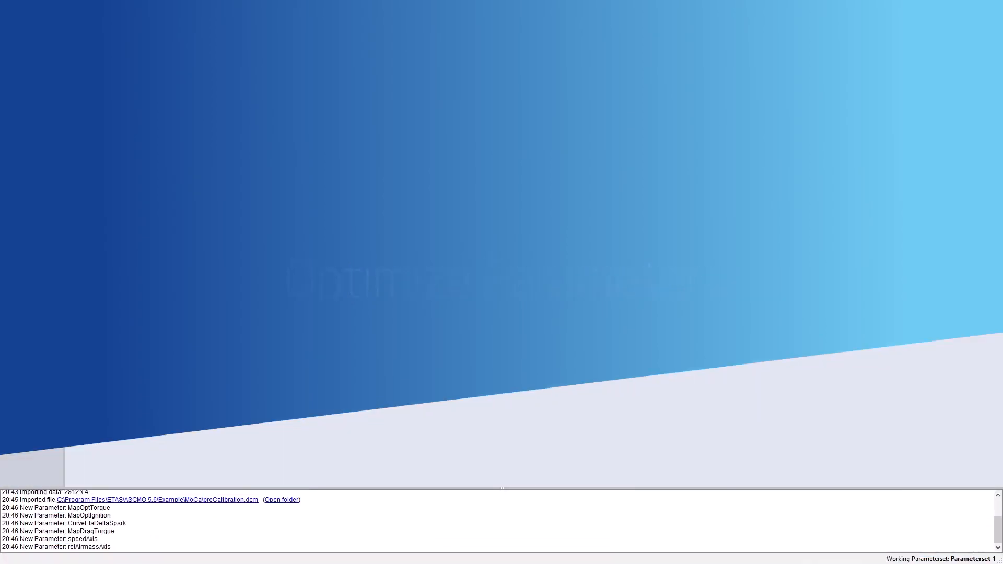
- In the optimization settings, widen the parameter table and set MapOptTorque's lower limit to 0 and upper limit to 500
click(41, 143)
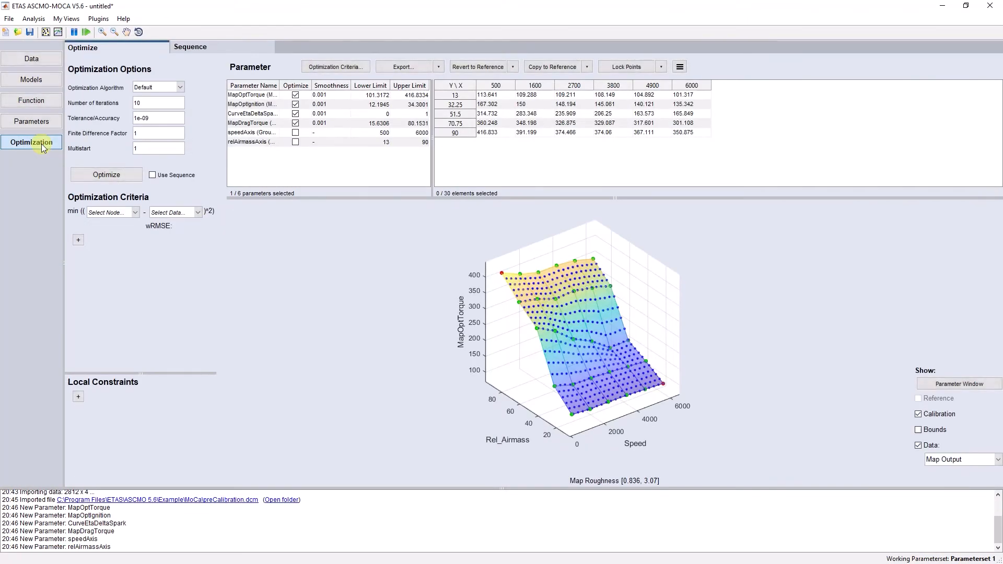
drag(280, 86, 315, 87)
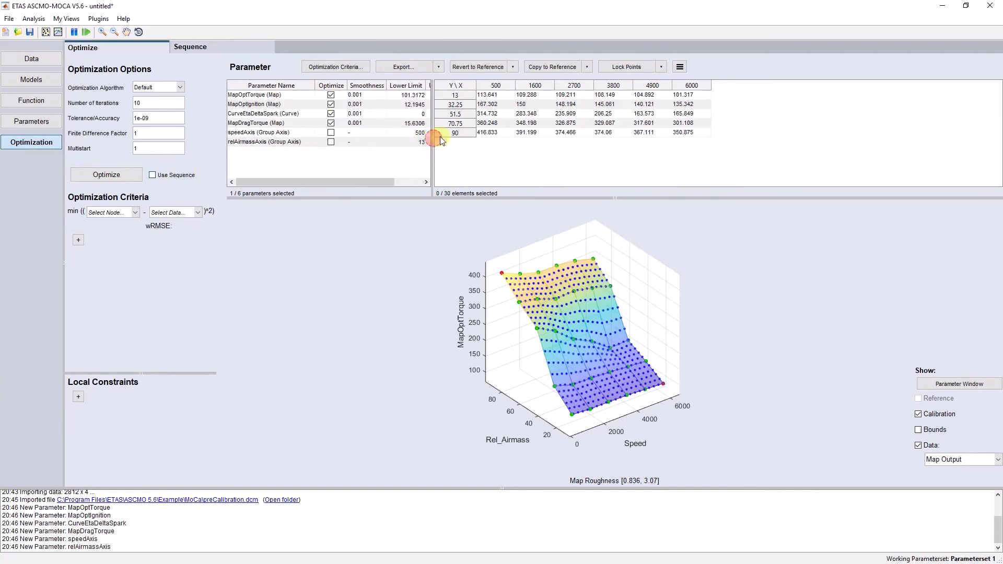
drag(434, 141, 535, 141)
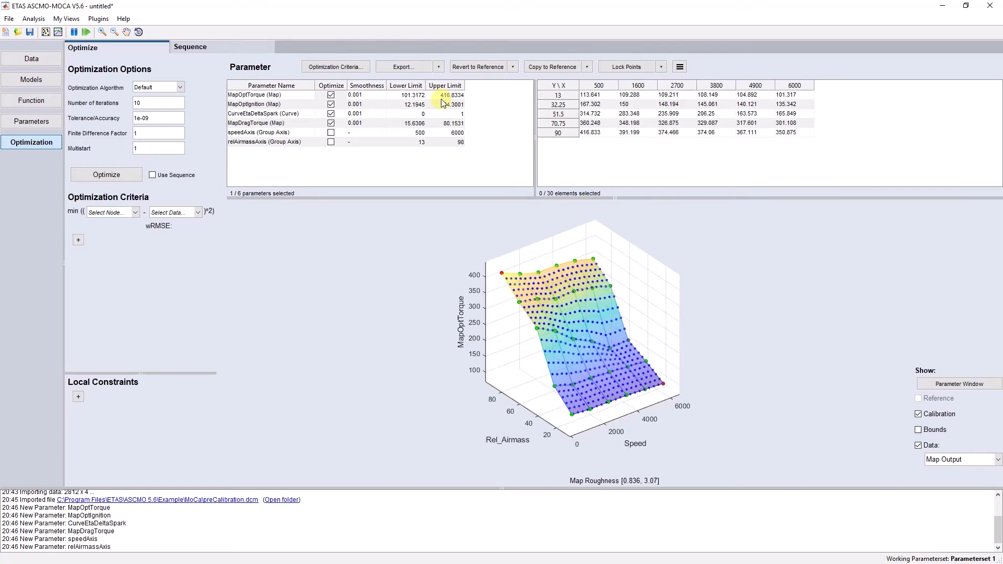
double_click(415, 95)
text(0)
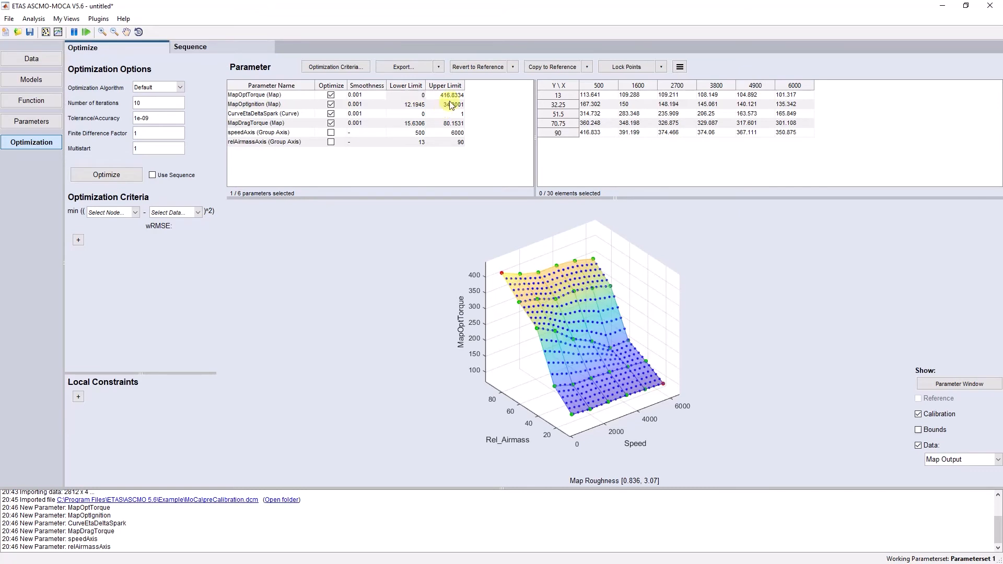
double_click(452, 96)
text(500)
key(Return)
- Set MapOptIgnition's lower limit to 0 and upper limit to 600
double_click(416, 104)
text(0)
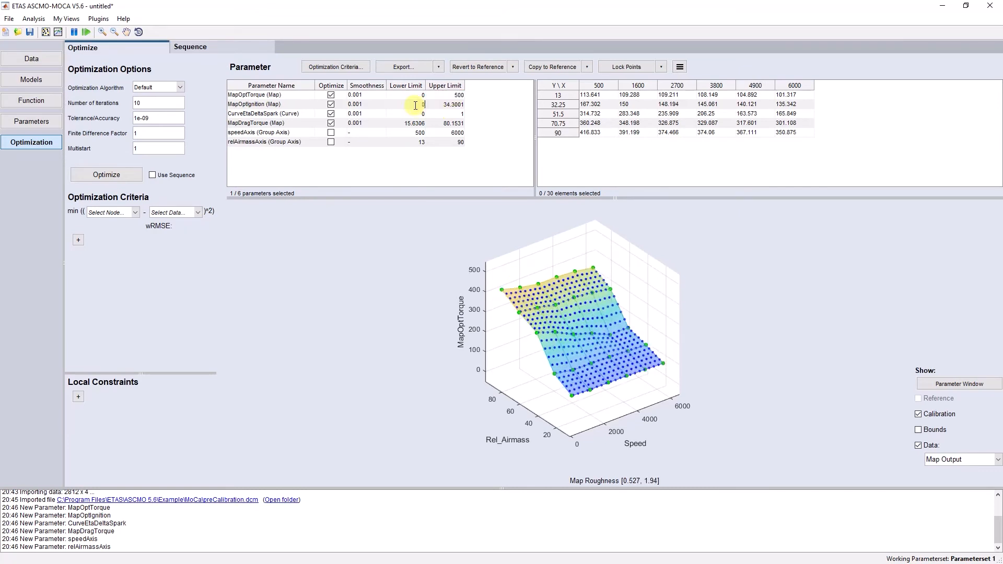
double_click(459, 105)
text(600)
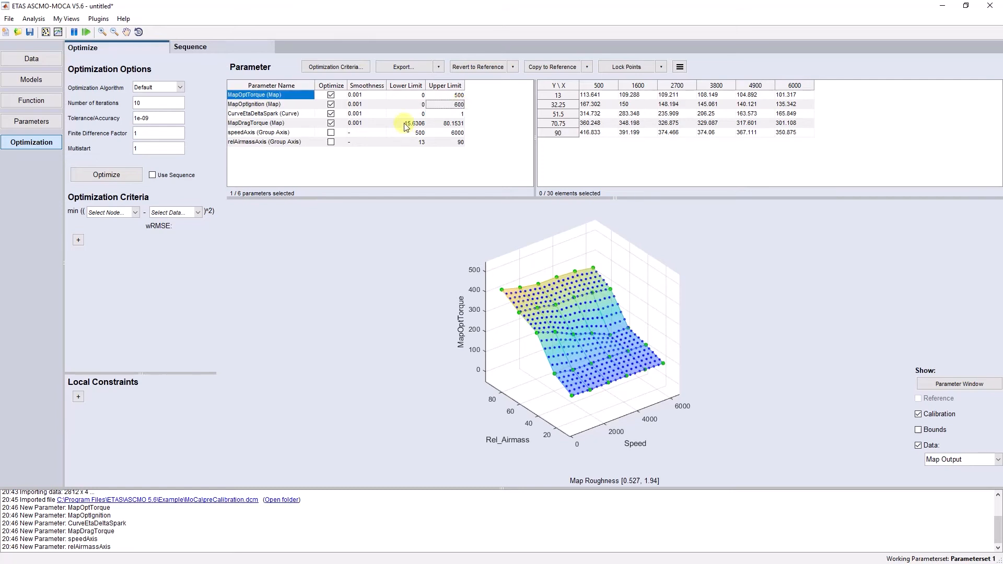
- Set MapDragTorque's lower limit to 0 and upper limit to 100
double_click(416, 123)
text(0)
double_click(440, 123)
text(100)
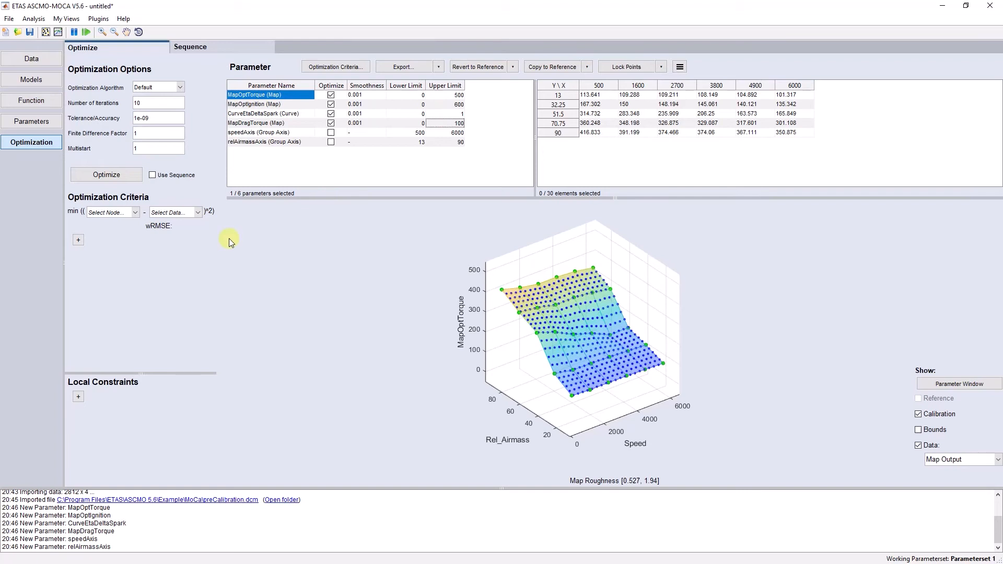
- Define the optimization criterion as minimizing the squared difference between the TorquePredict node and the Torque_Meas data
click(134, 213)
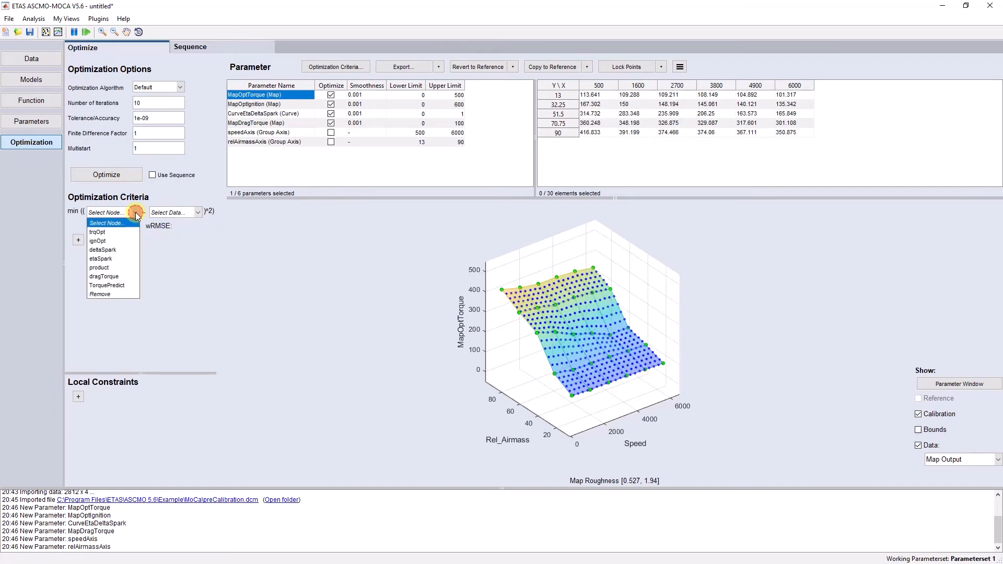
click(131, 290)
click(172, 212)
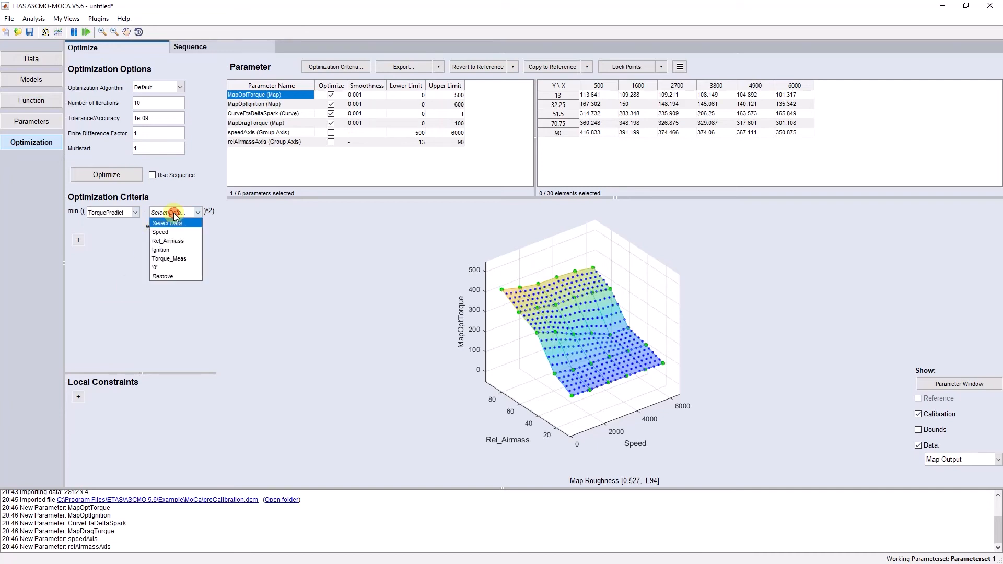
click(172, 258)
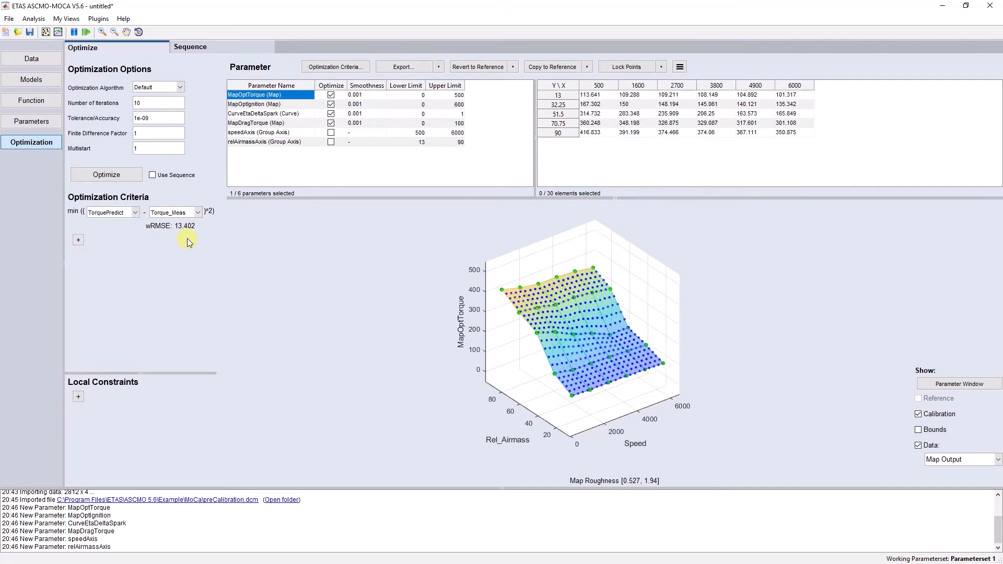
- Examine the absolute error residual analysis of the training data before optimizing, and close its plot windows
click(33, 18)
mouse_move(78, 91)
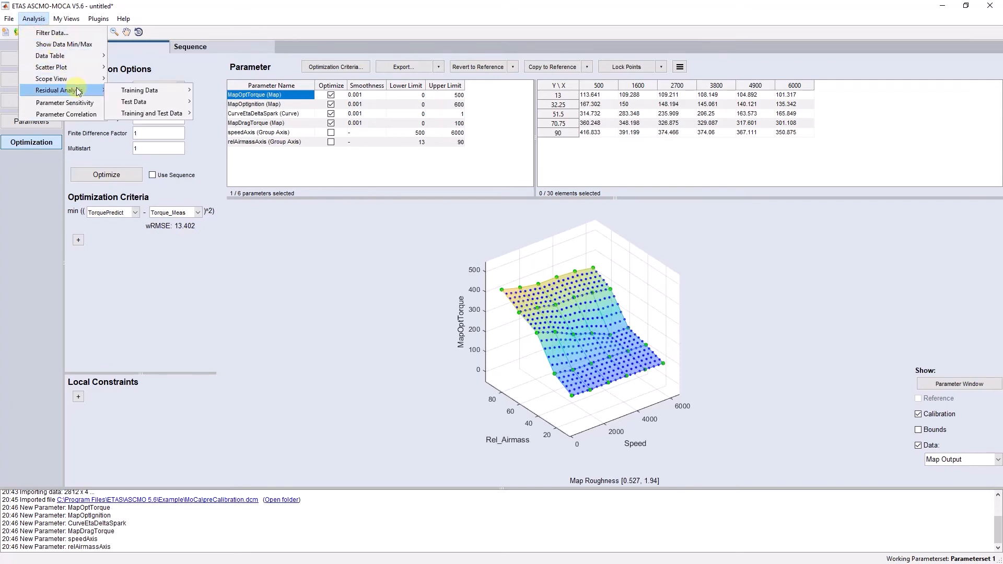
mouse_move(139, 91)
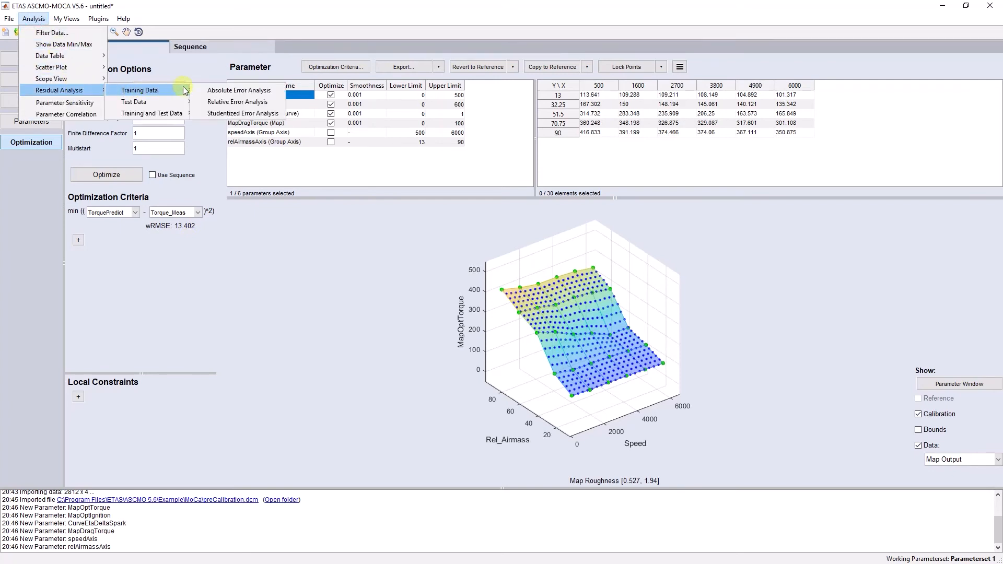
click(277, 94)
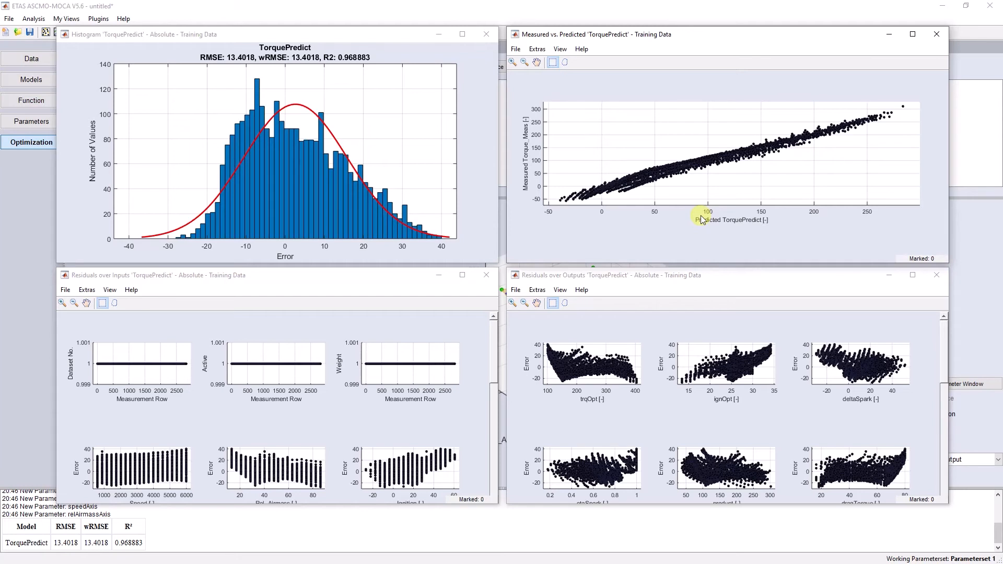
click(486, 34)
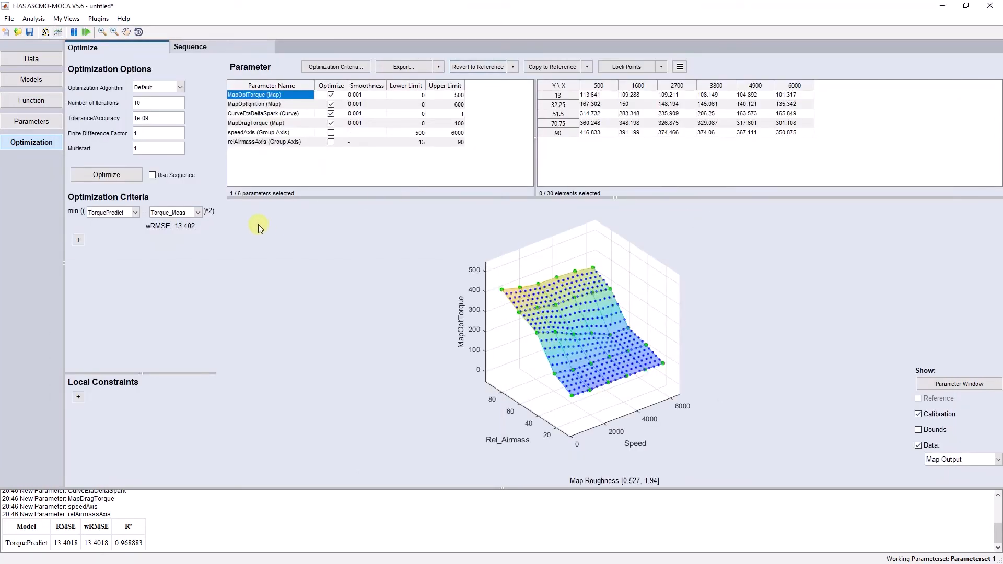
- Run the optimization with the default algorithm and 10 iterations, and review the optimized maps and the CurveEtaDeltaSpark curve
click(133, 176)
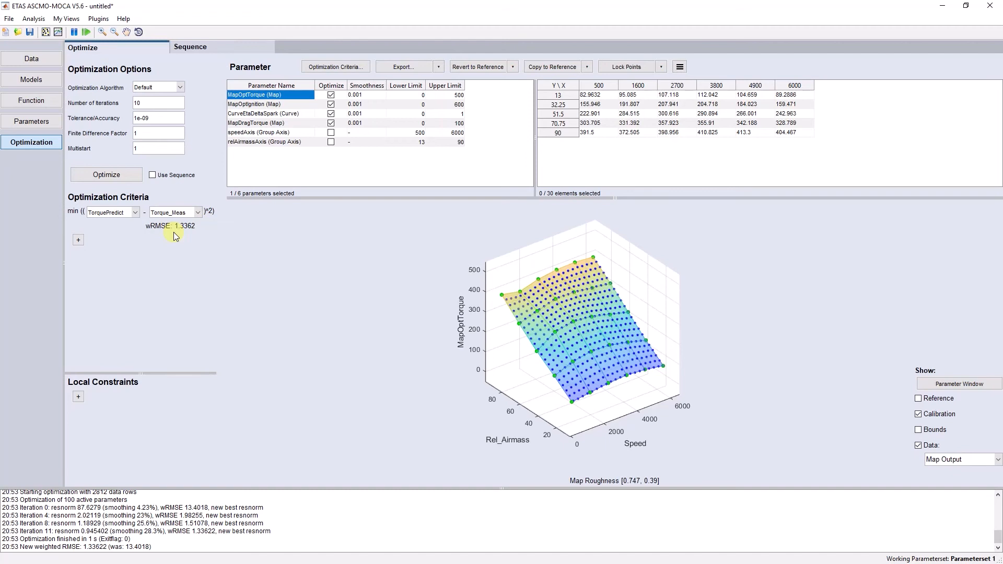
click(268, 105)
click(266, 114)
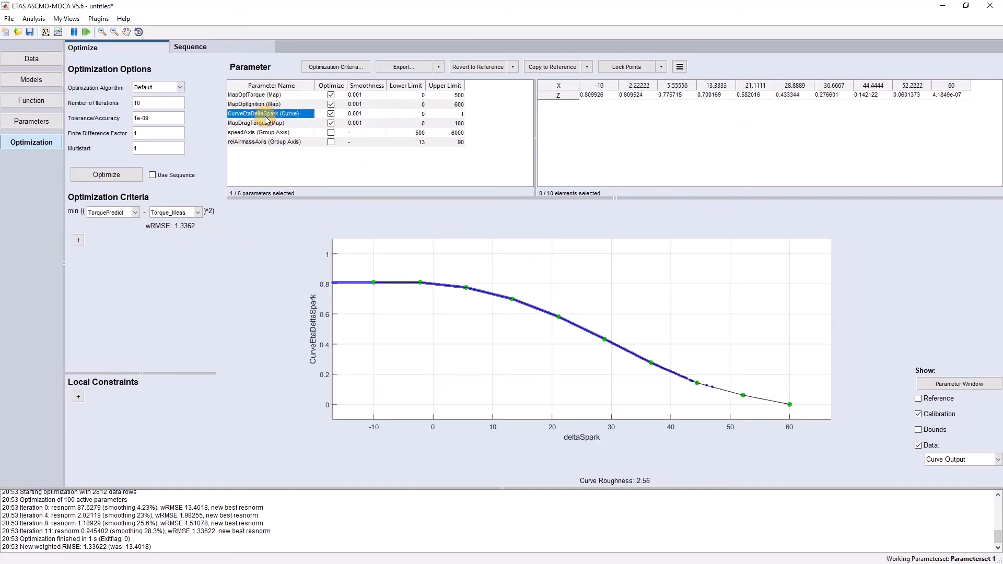
click(265, 123)
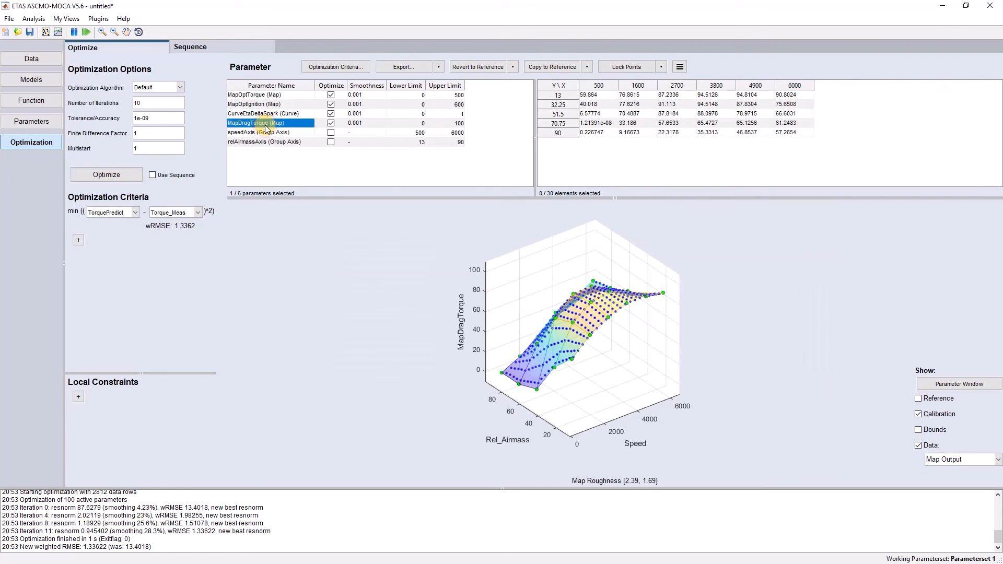
click(264, 95)
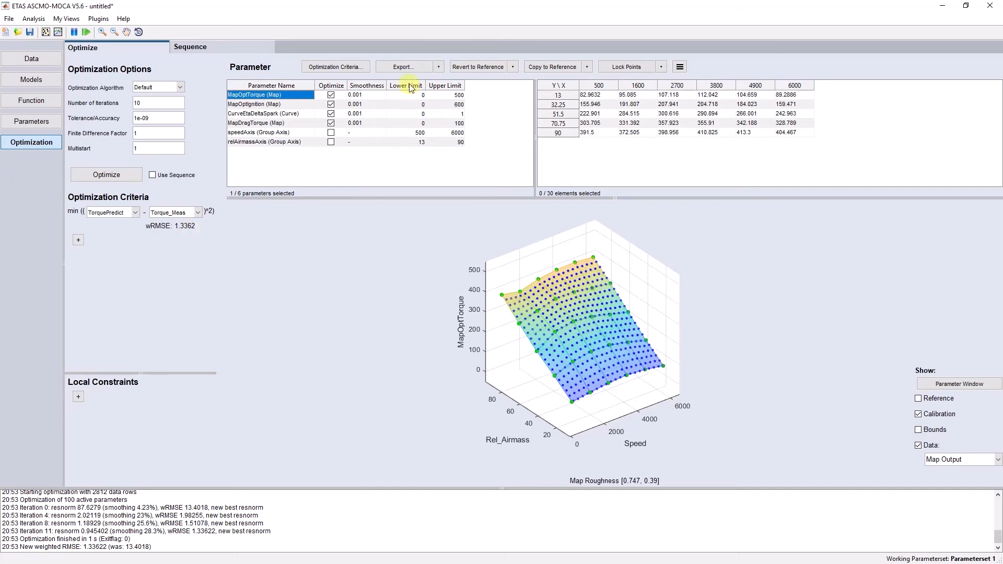
click(408, 67)
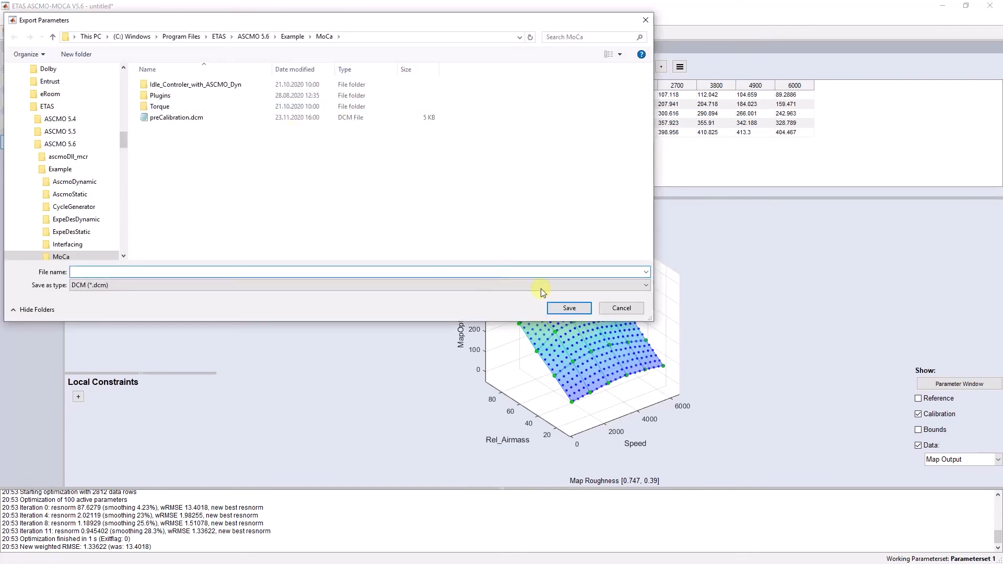
click(552, 285)
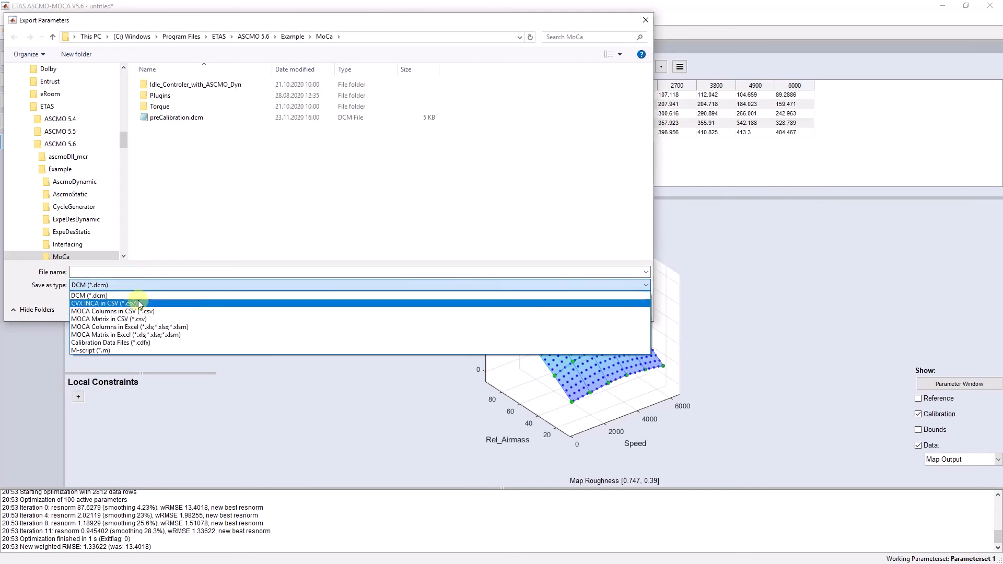
click(51, 303)
click(88, 272)
text(myResult)
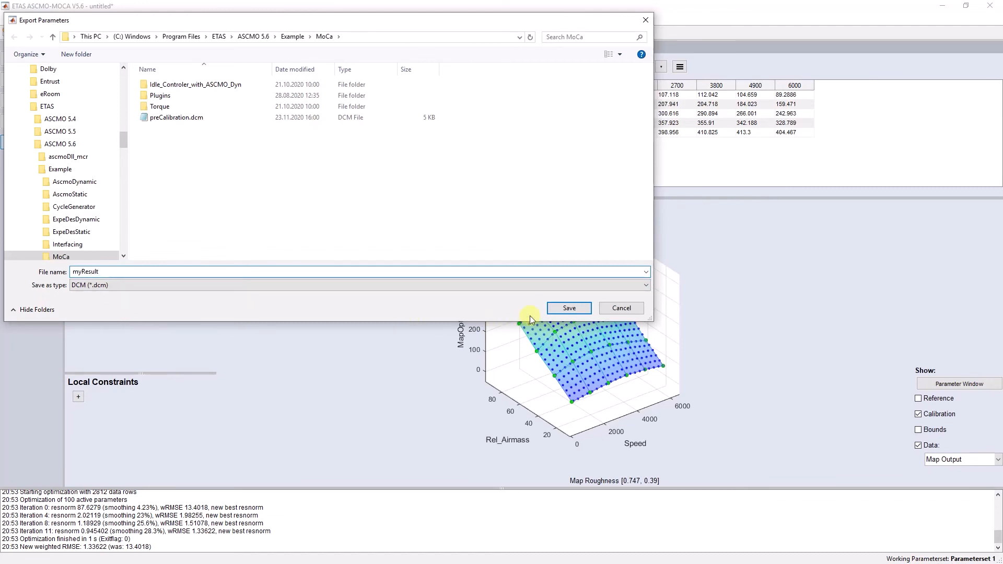
click(618, 309)
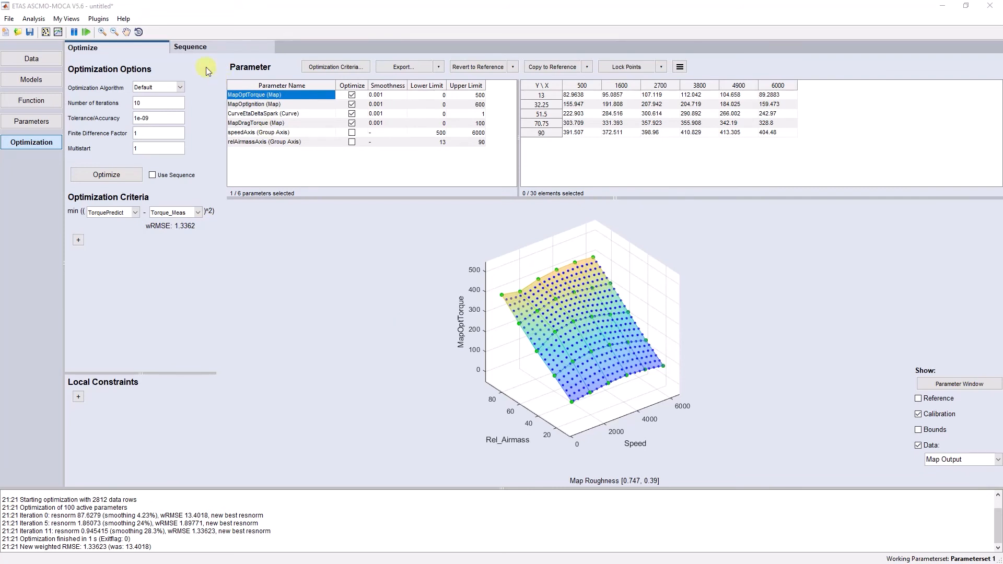
- Examine the absolute error residuals of the optimized training data, marking the low outliers in the error-over-trqOpt plot, and close the plots
click(36, 20)
mouse_move(92, 92)
mouse_move(156, 91)
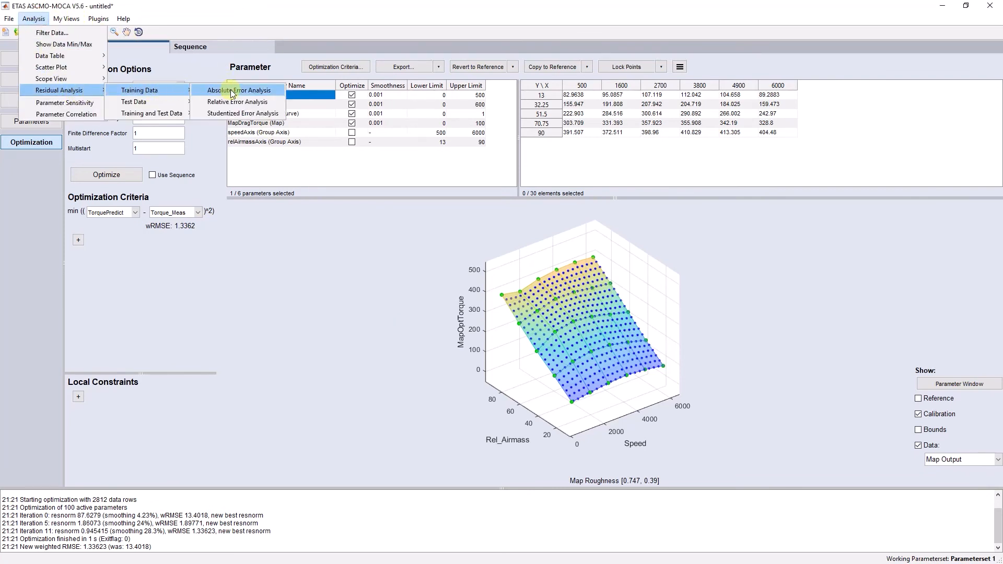
click(276, 90)
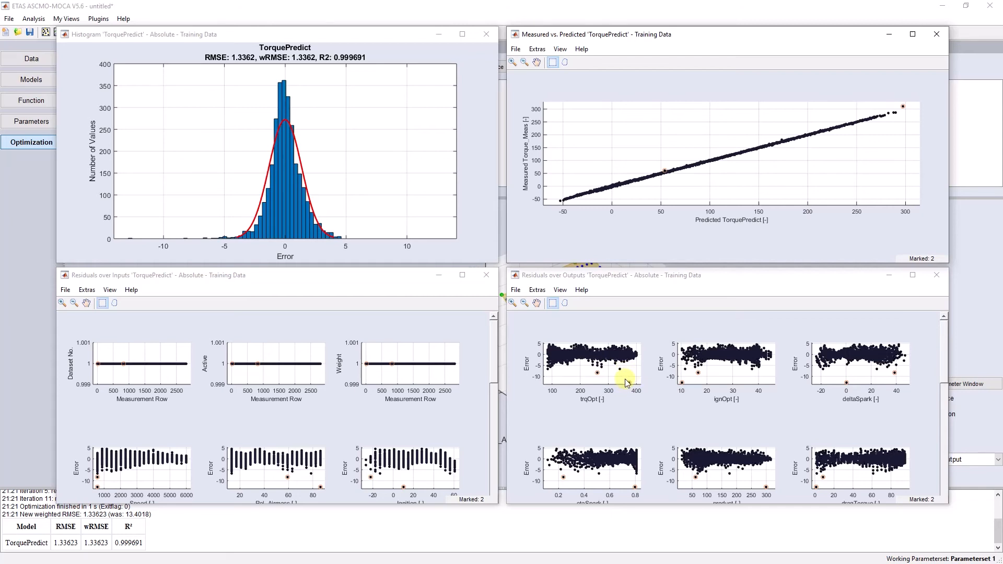
drag(584, 365, 642, 385)
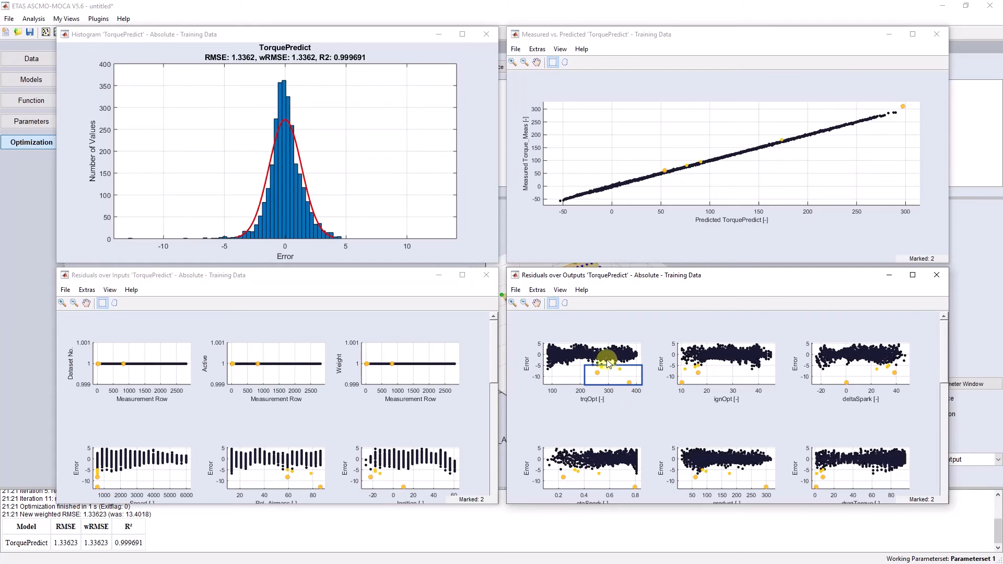
click(485, 34)
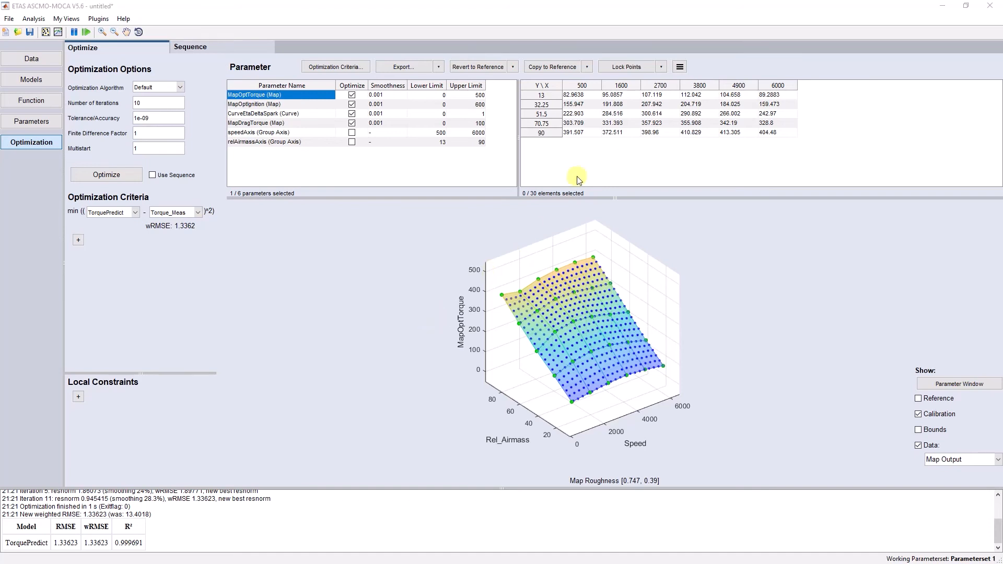
- Edit the MapOptTorque parameter and set the count of its X breakpoint group axis speedAxis to 10
click(679, 67)
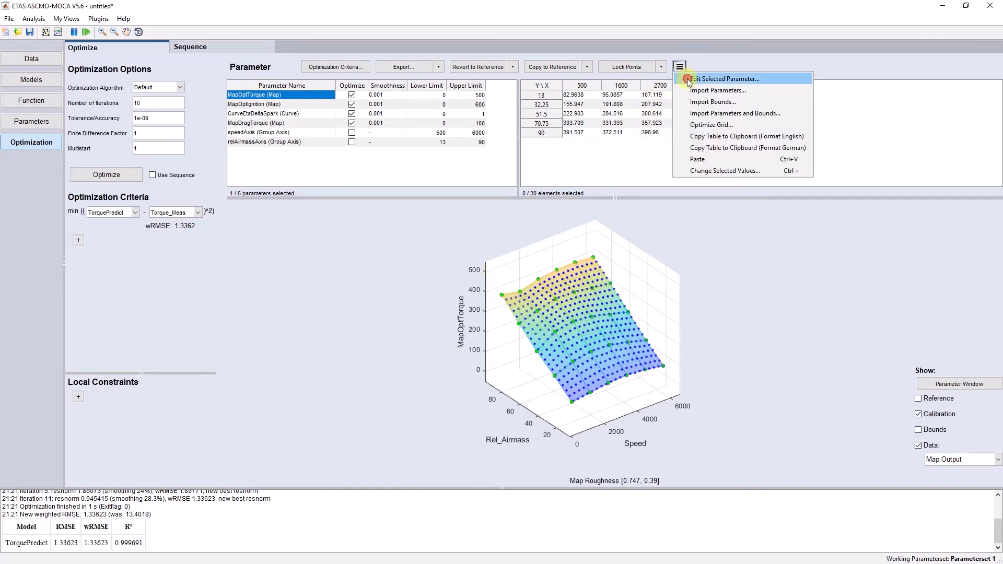
click(687, 78)
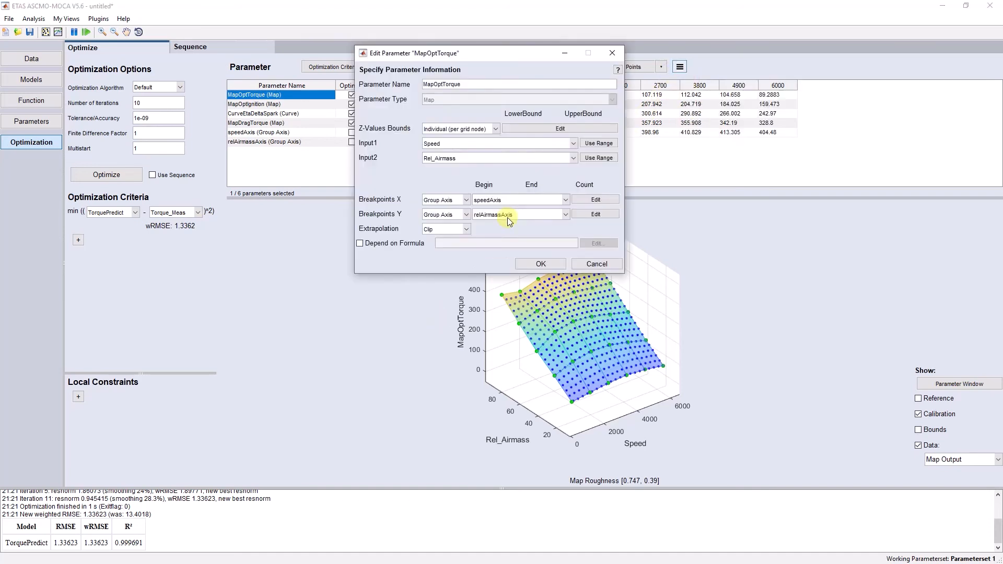
click(595, 200)
double_click(596, 243)
text(10)
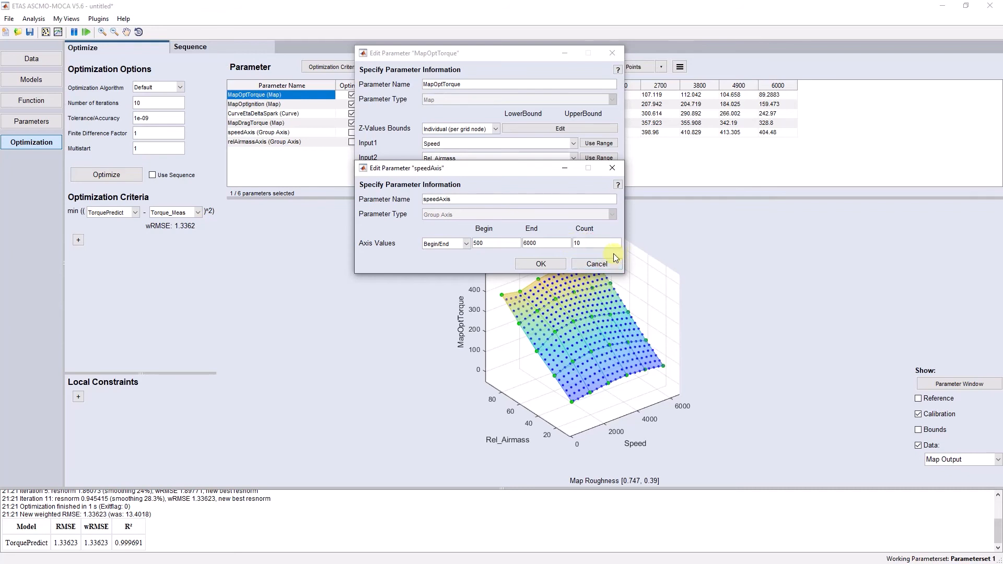
click(545, 263)
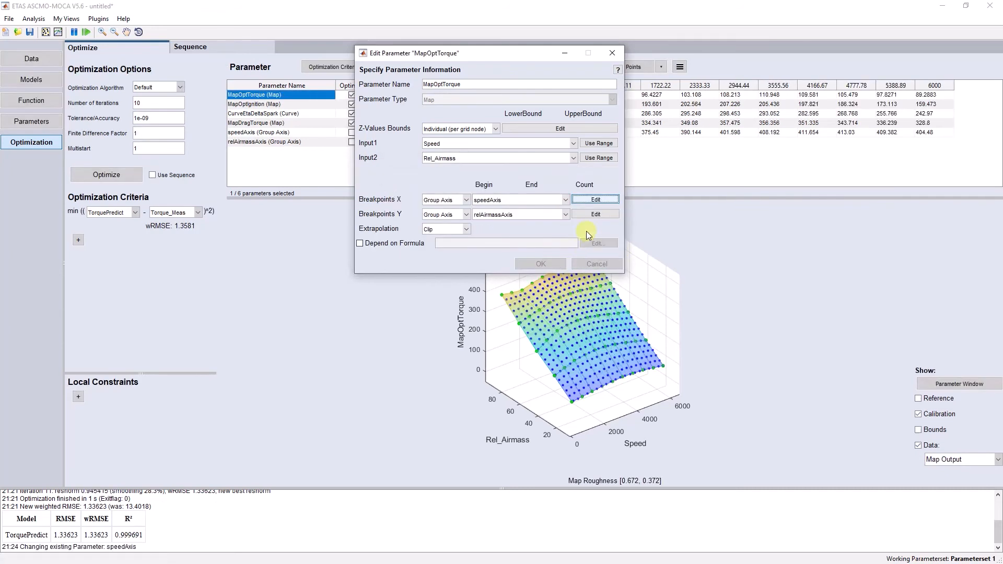
- Set the count of the Y breakpoint group axis relAirmassAxis to 10 and apply the MapOptTorque parameter changes
click(589, 215)
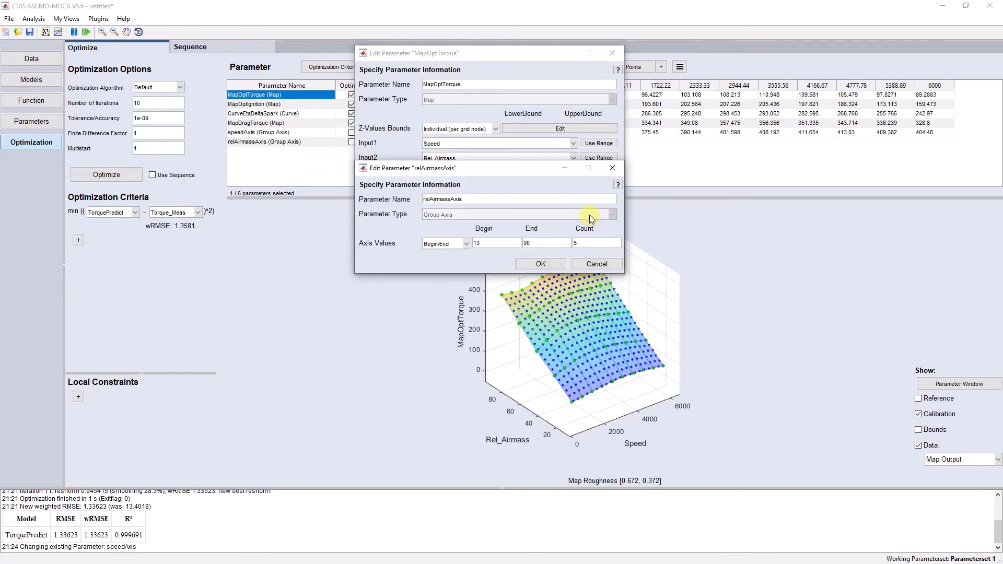
double_click(589, 241)
text(10)
click(552, 264)
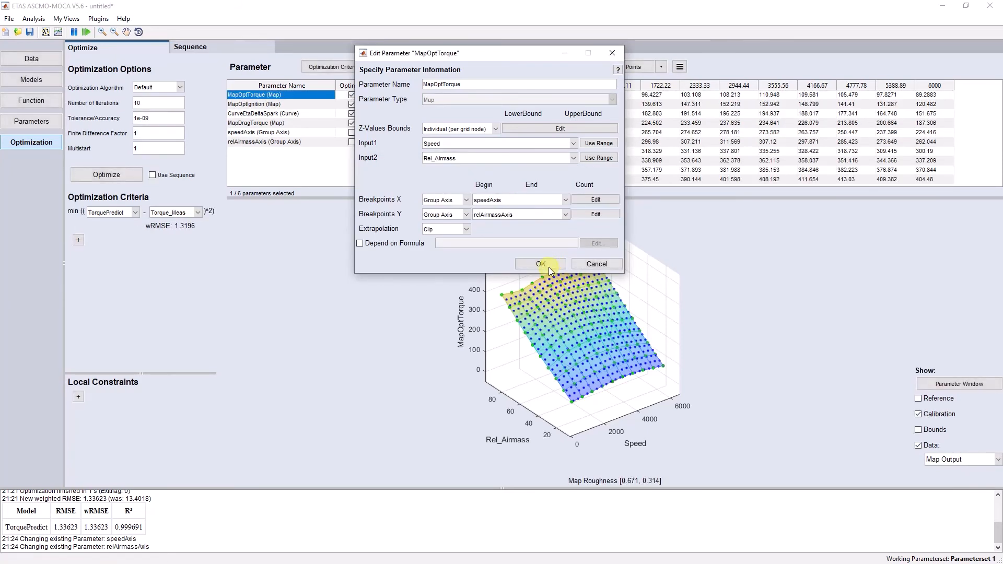
click(543, 264)
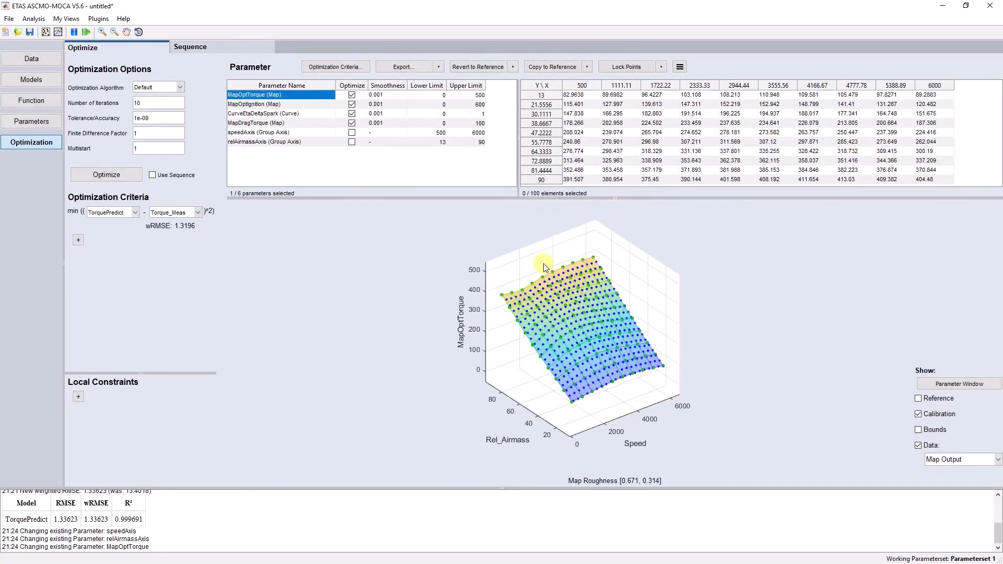
- Check the refined grids of MapOptIgnition, MapDragTorque and MapOptTorque, and rerun the optimization
click(269, 105)
click(269, 124)
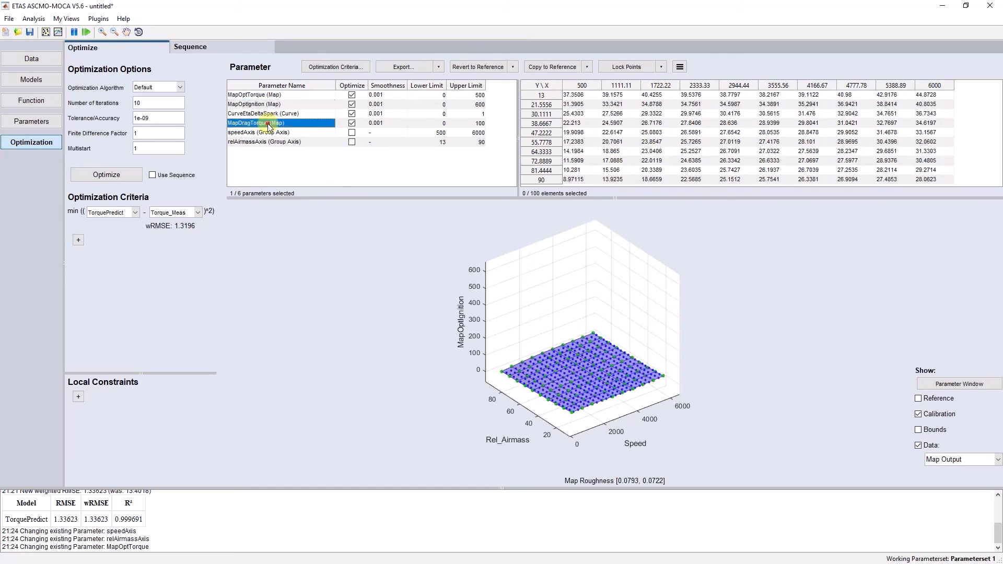
click(267, 95)
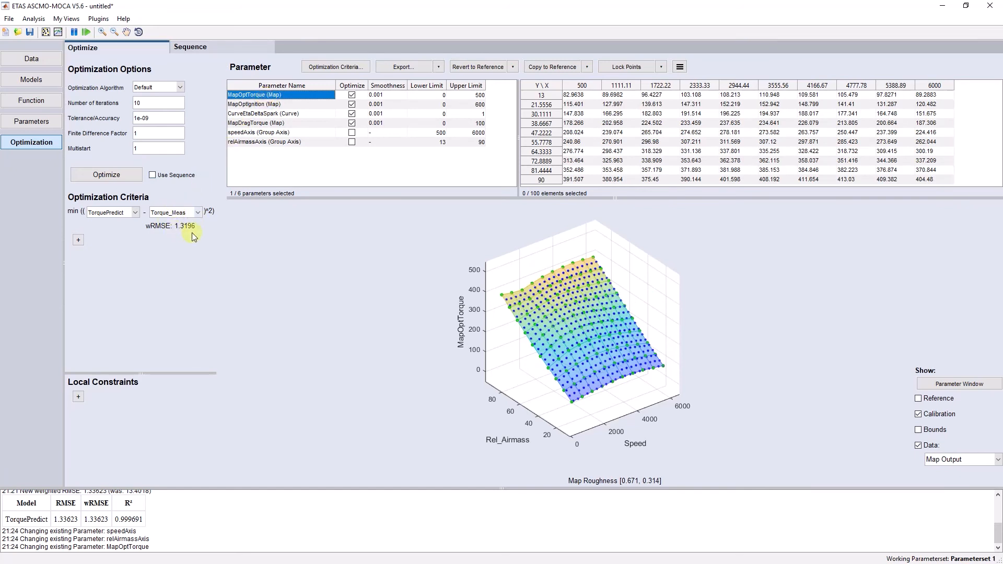
click(127, 175)
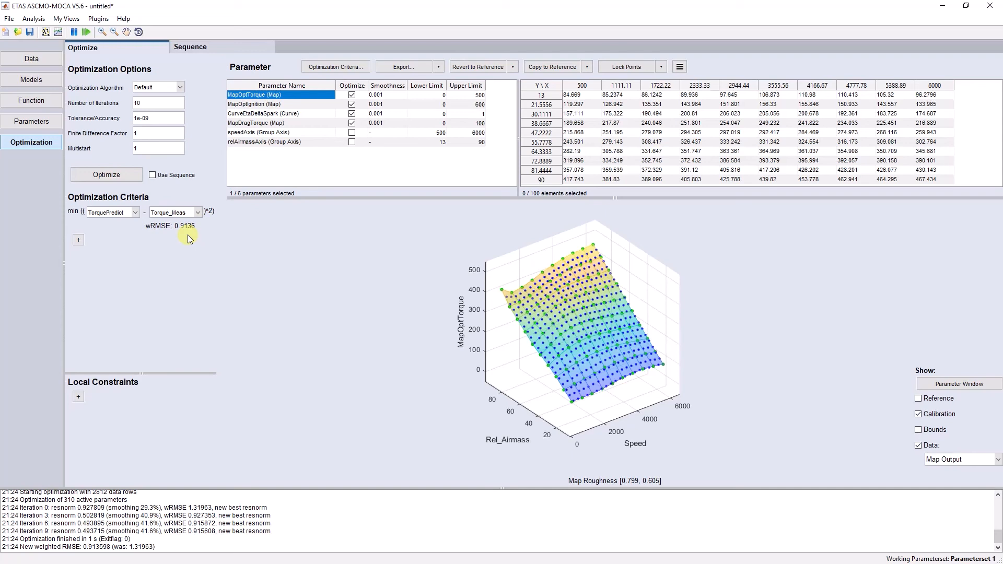
- Add a Select Parameter command to the optimization sequence that contains MapOptTorque with Enable set to 1
click(208, 48)
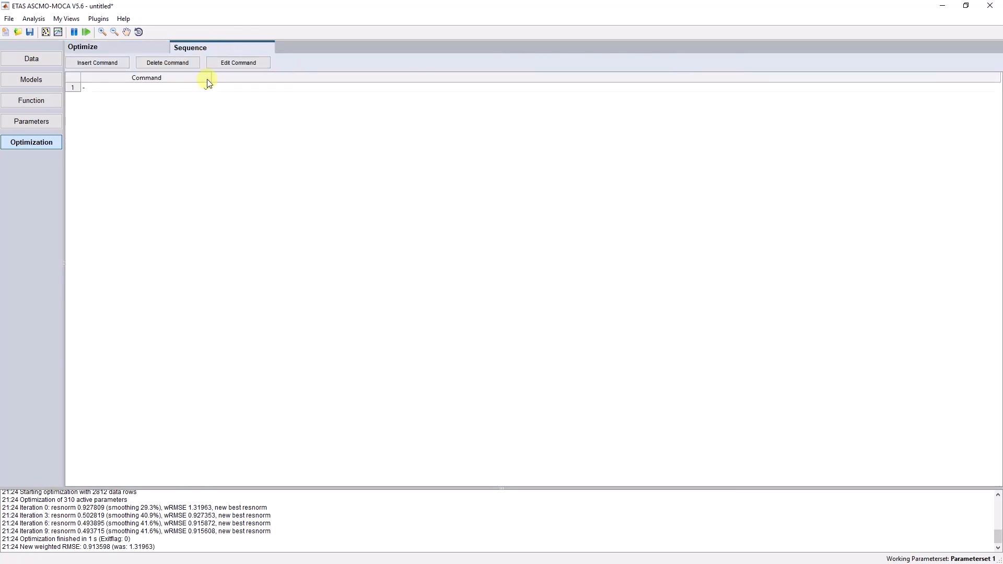
click(206, 87)
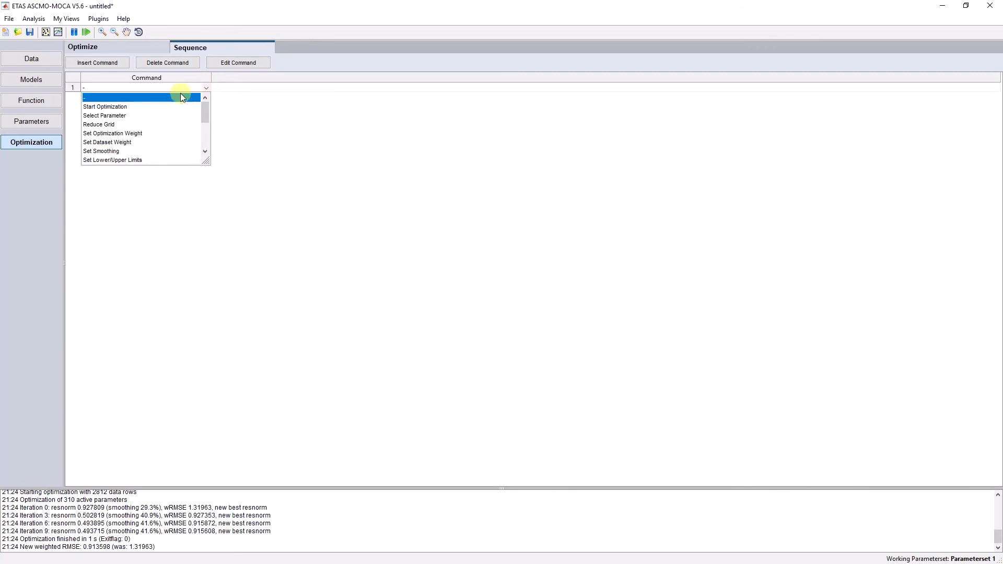
click(156, 117)
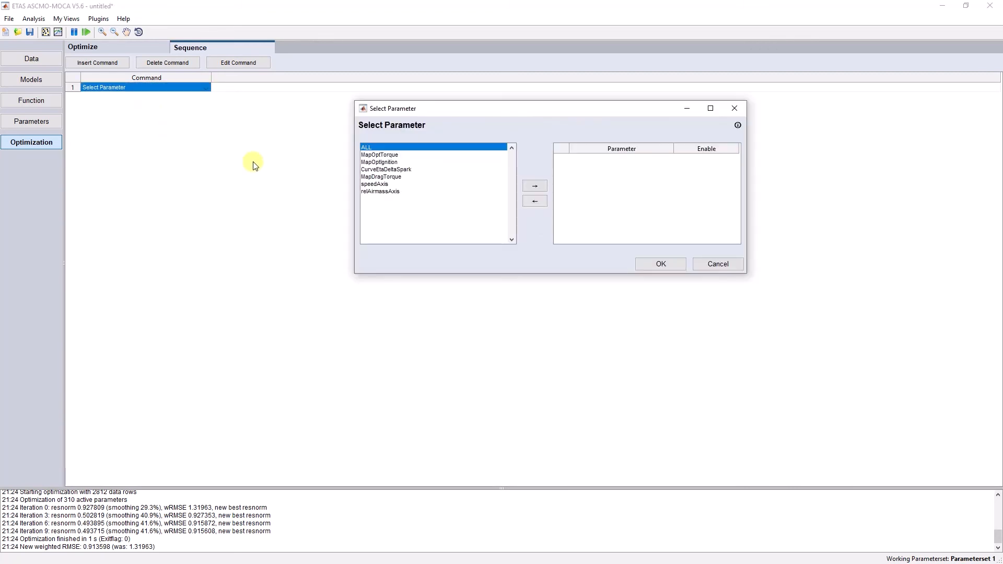
click(385, 154)
click(536, 185)
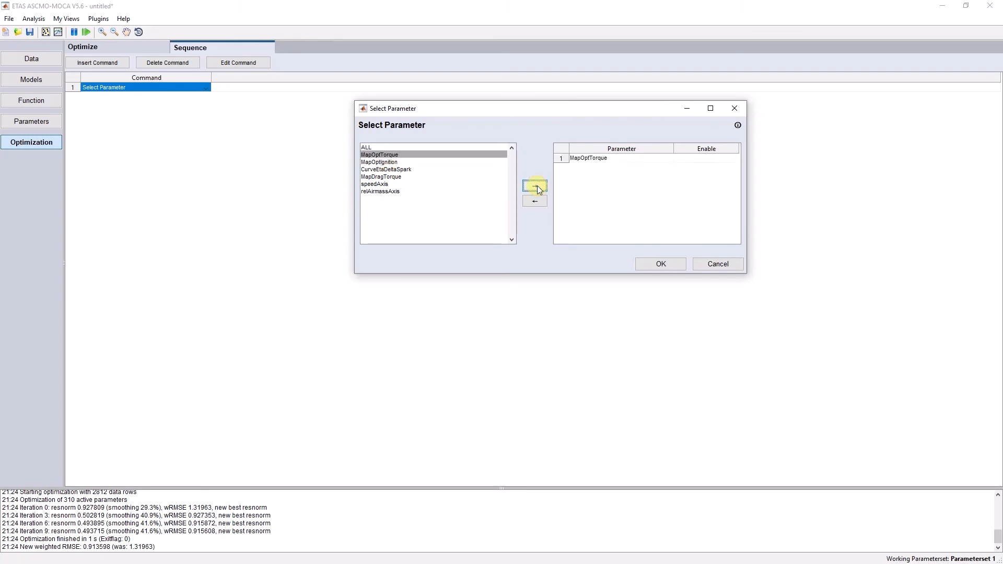
click(703, 157)
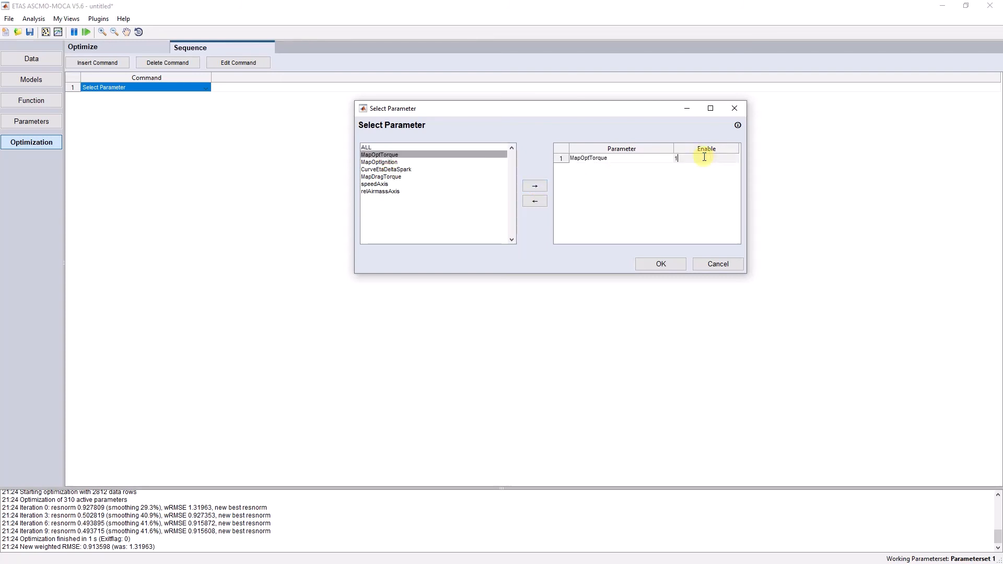
click(661, 264)
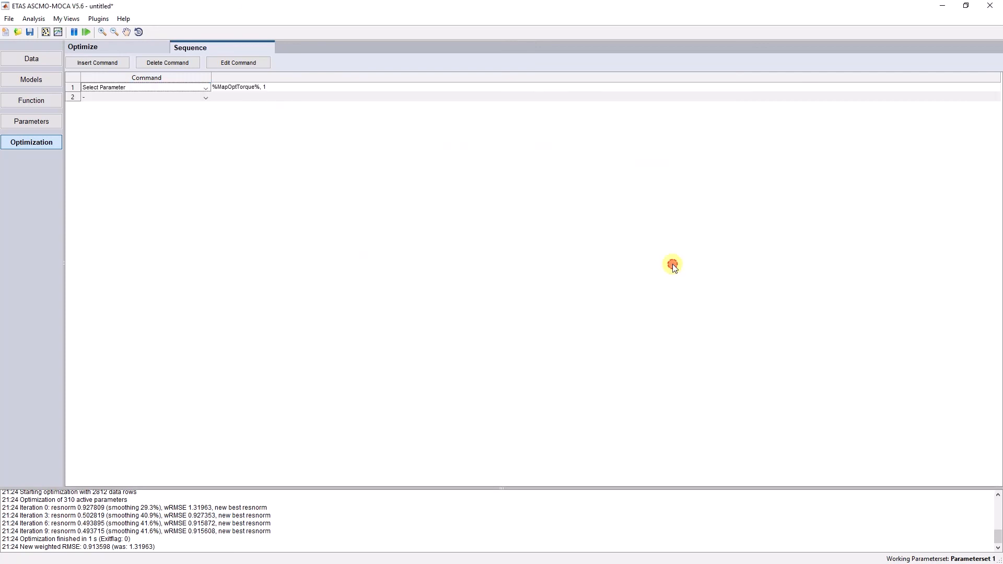
- Add a Select Data command with the formula %Speed% < 3000 as the second command of the optimization sequence
click(203, 98)
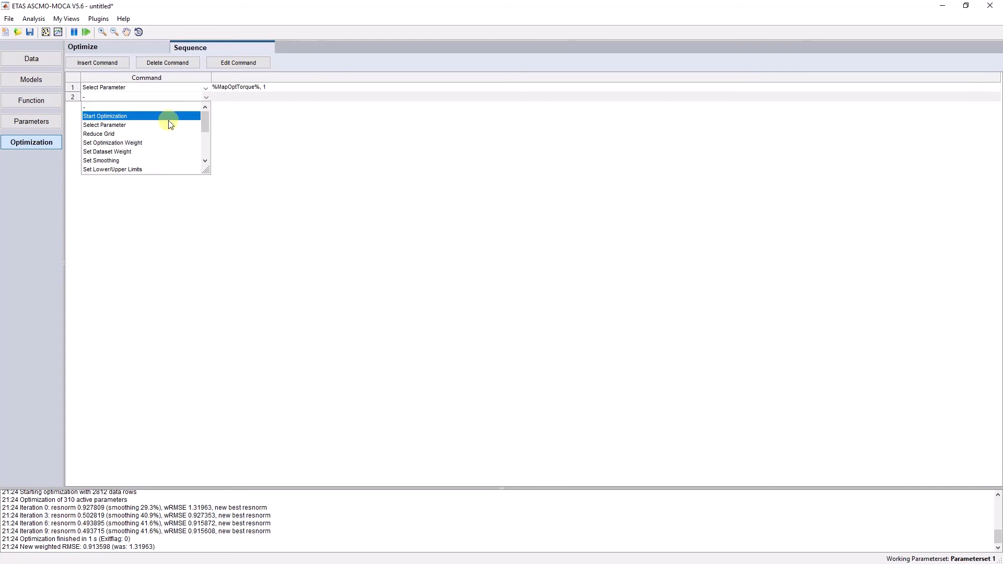
drag(204, 123, 205, 130)
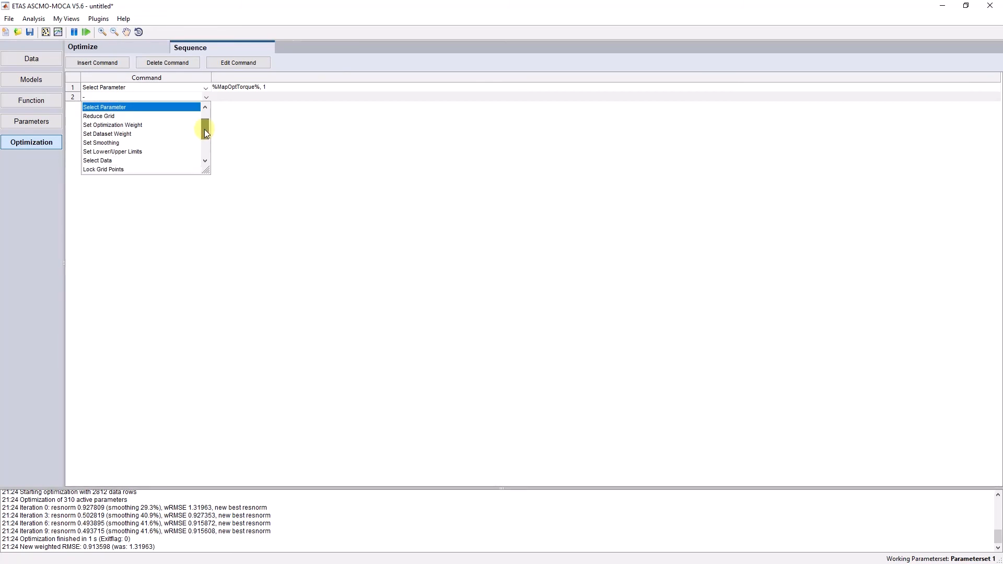
click(148, 161)
click(444, 248)
text(%)
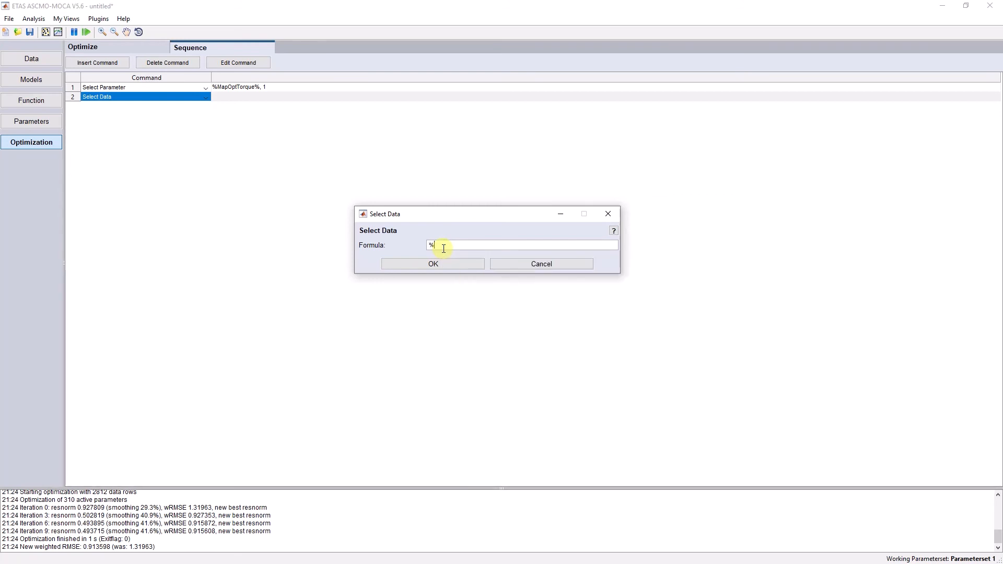
text(Speed% < 3000)
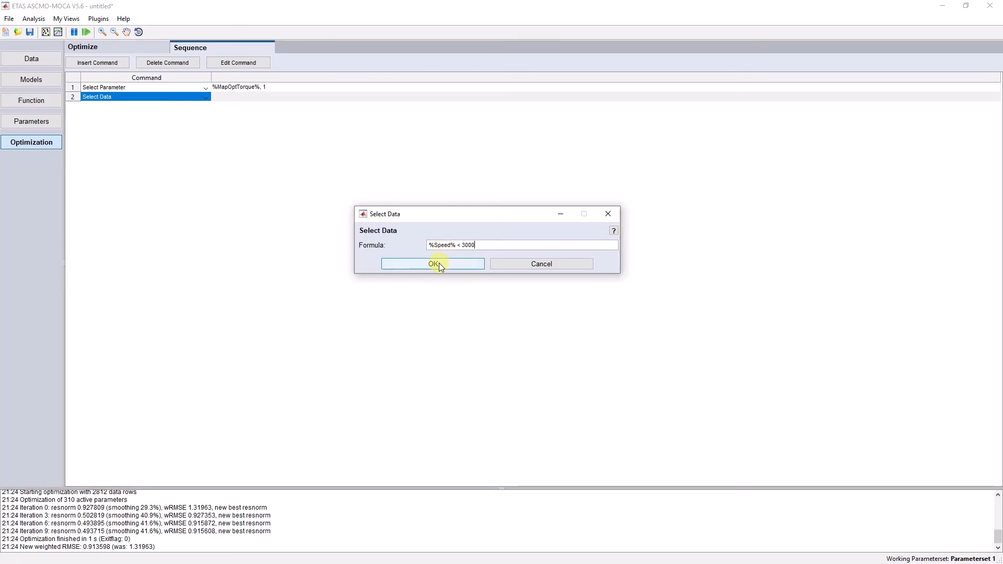
click(438, 263)
- Add a Start Optimization command to the sequence with the Default algorithm, 20 max iterations, tolerance 1e-9 and multistart 1
click(205, 107)
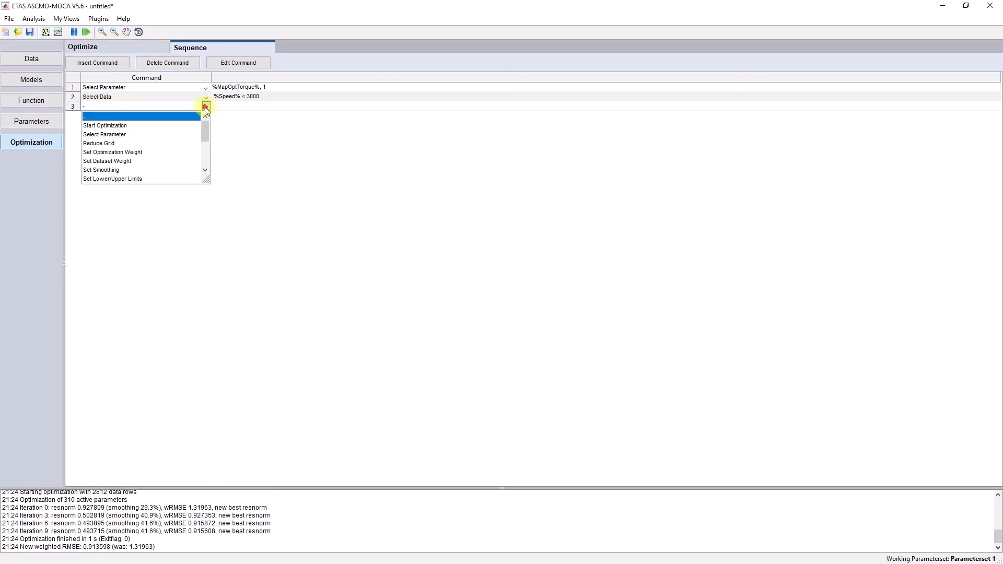
click(174, 126)
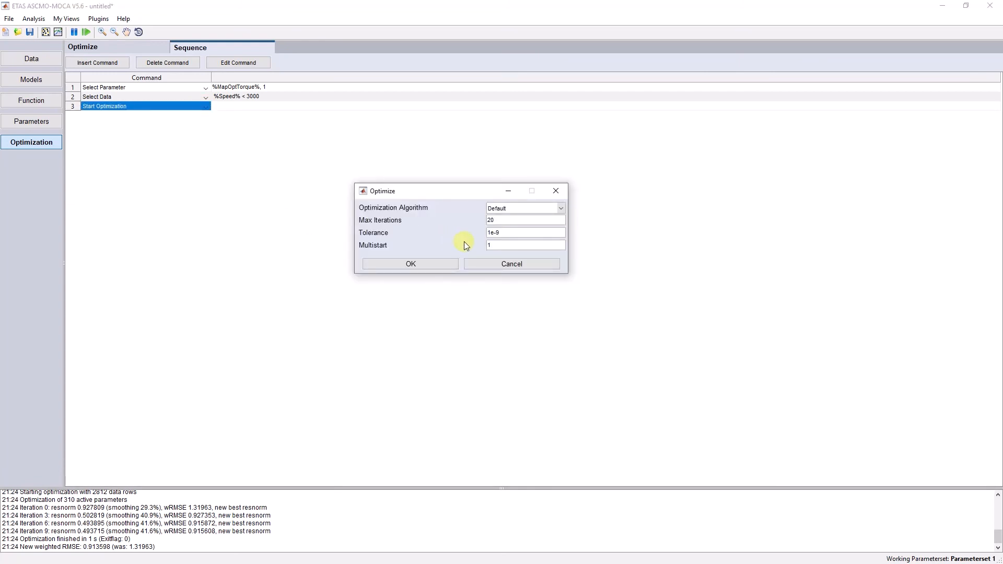
click(444, 264)
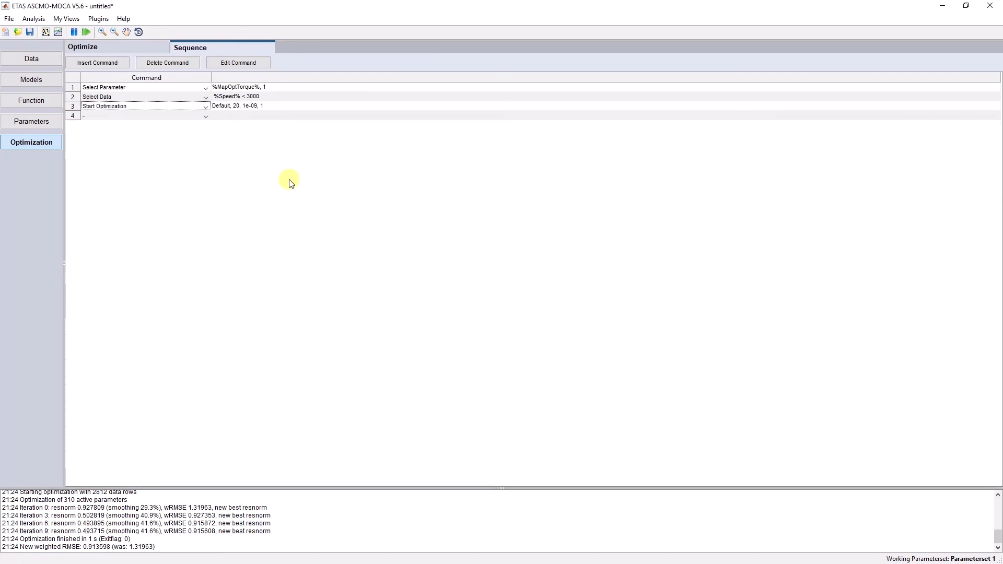
- Add a second Select Parameter command to the sequence that contains MapOptIgnition and MapDragTorque, each with Enable set to 1
click(206, 116)
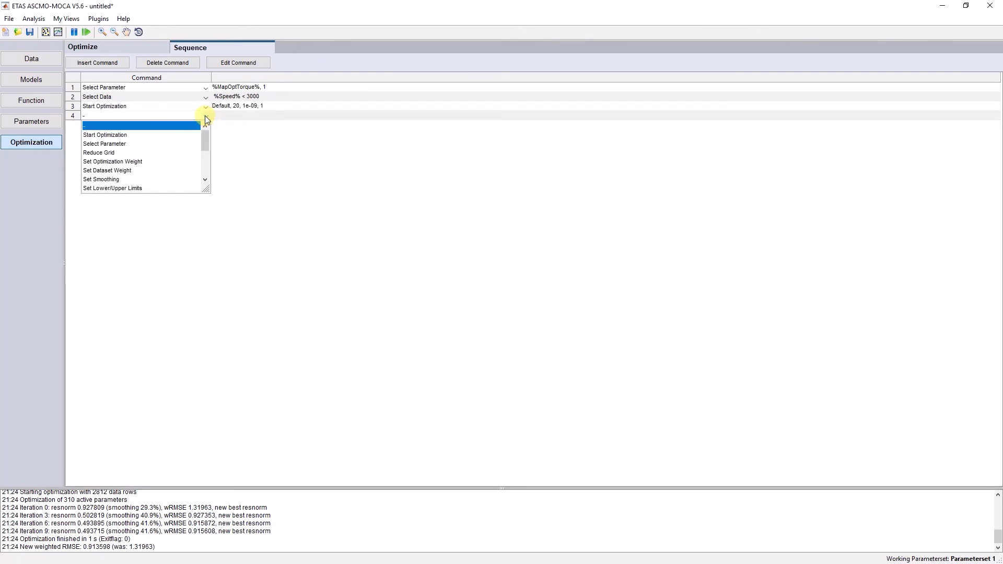
click(181, 141)
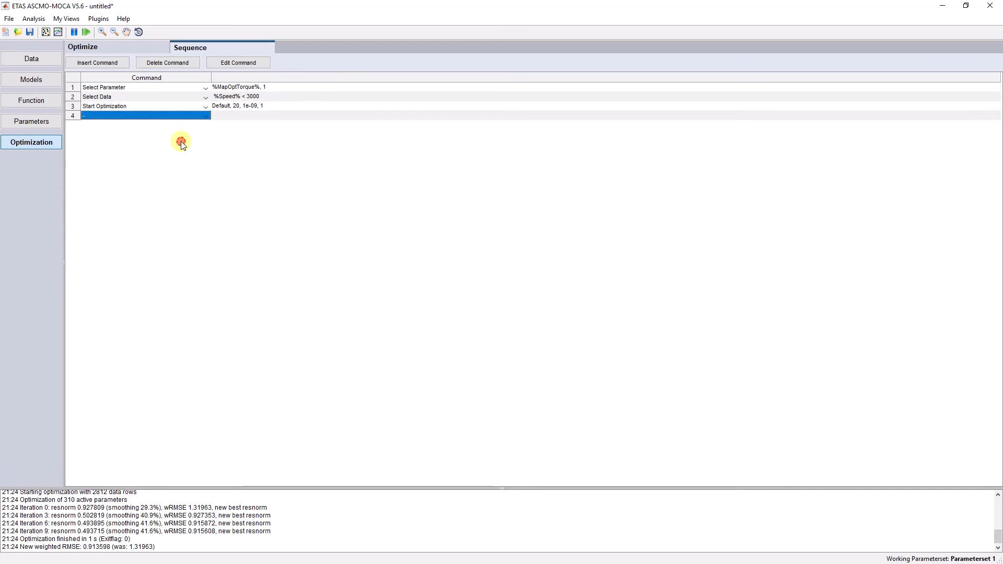
click(380, 163)
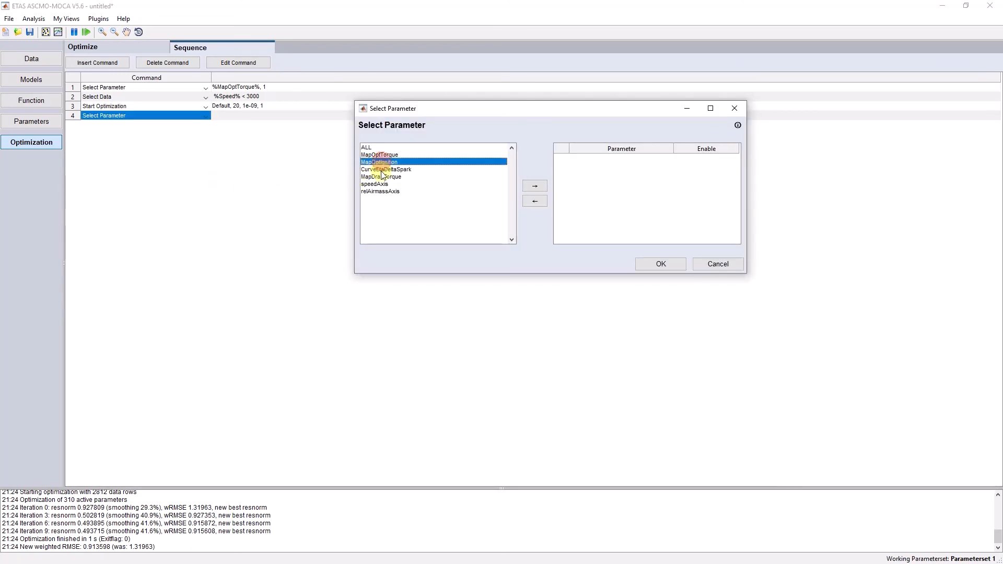
ctrl+click(381, 176)
click(534, 186)
click(680, 157)
text(1)
click(681, 168)
text(1)
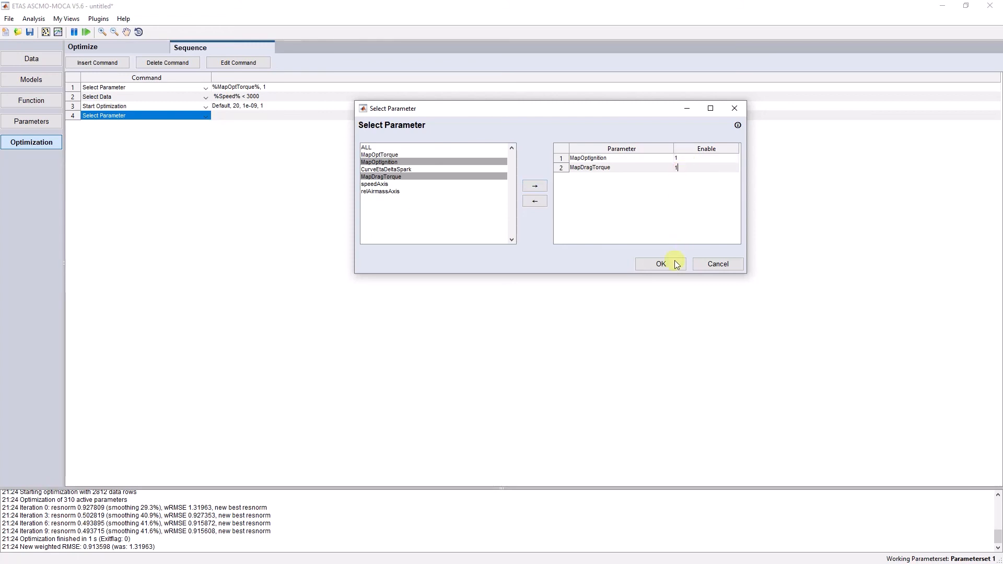
click(676, 263)
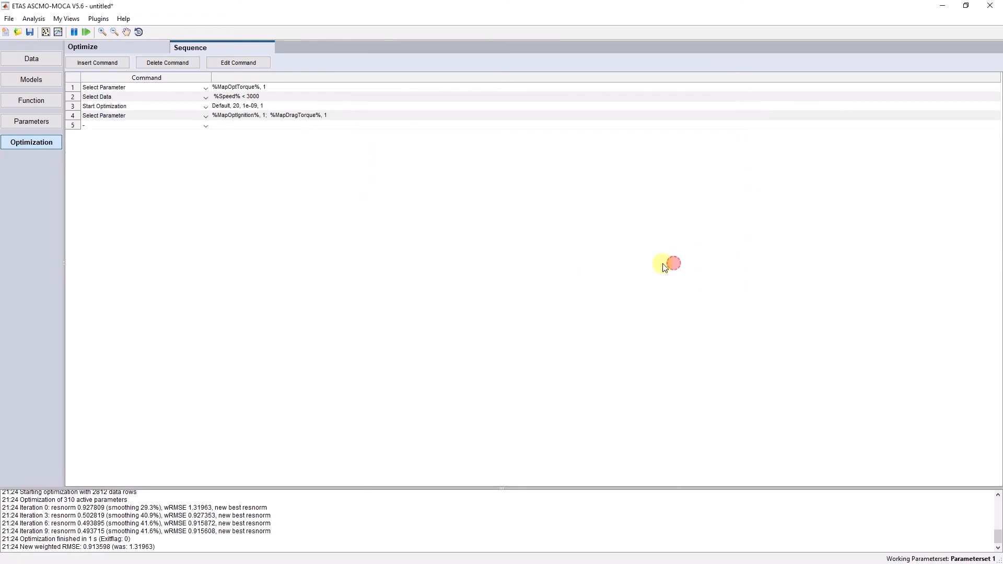
- Add a Reduce Grid command to the sequence for ALL parameters with a Reduction Factor of 2
click(205, 126)
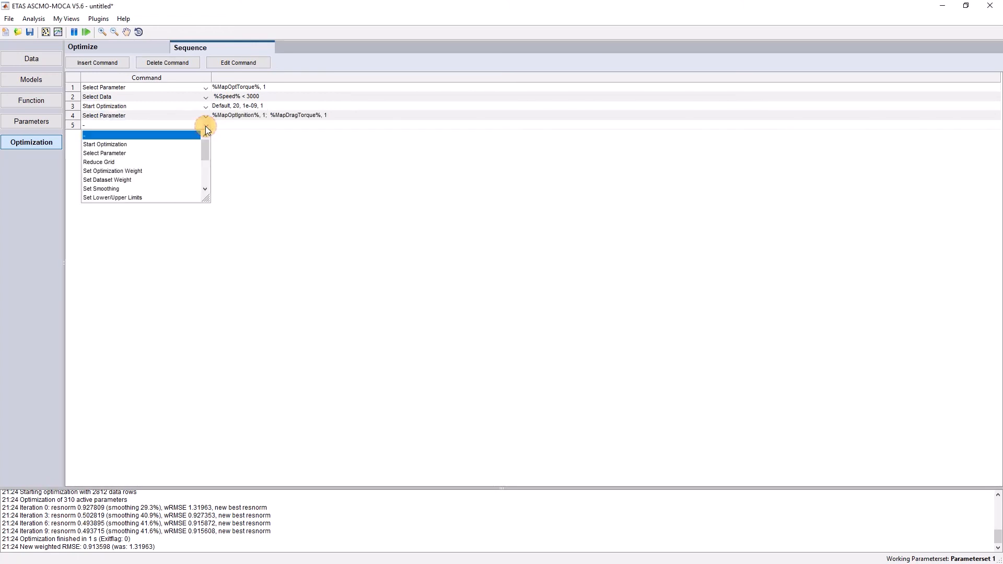
click(169, 162)
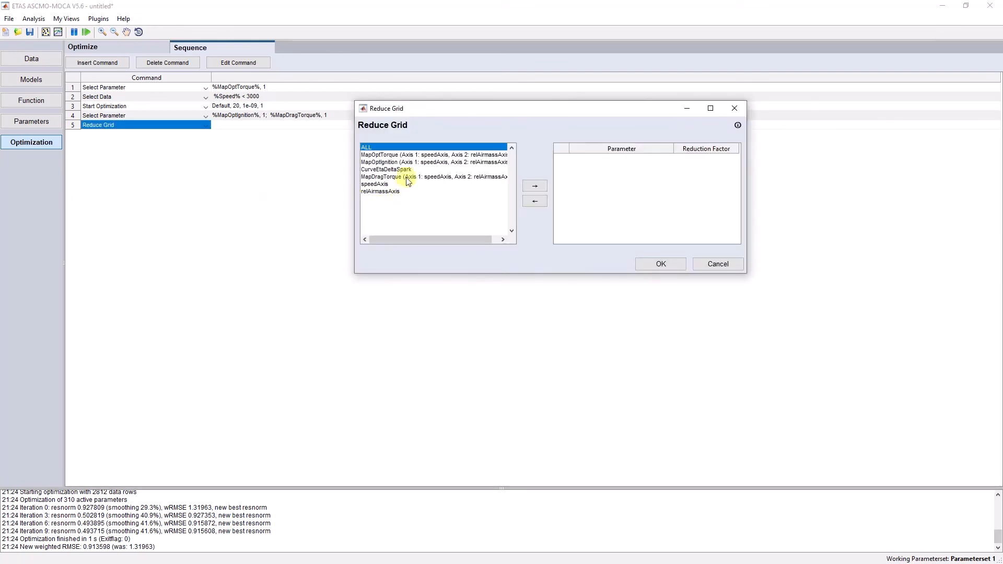
click(534, 186)
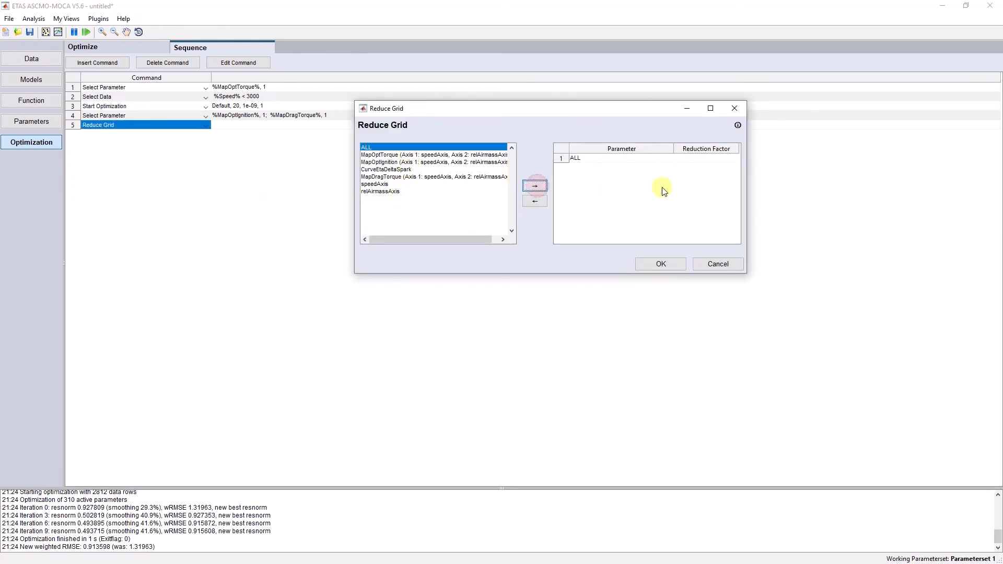
double_click(689, 159)
text(2)
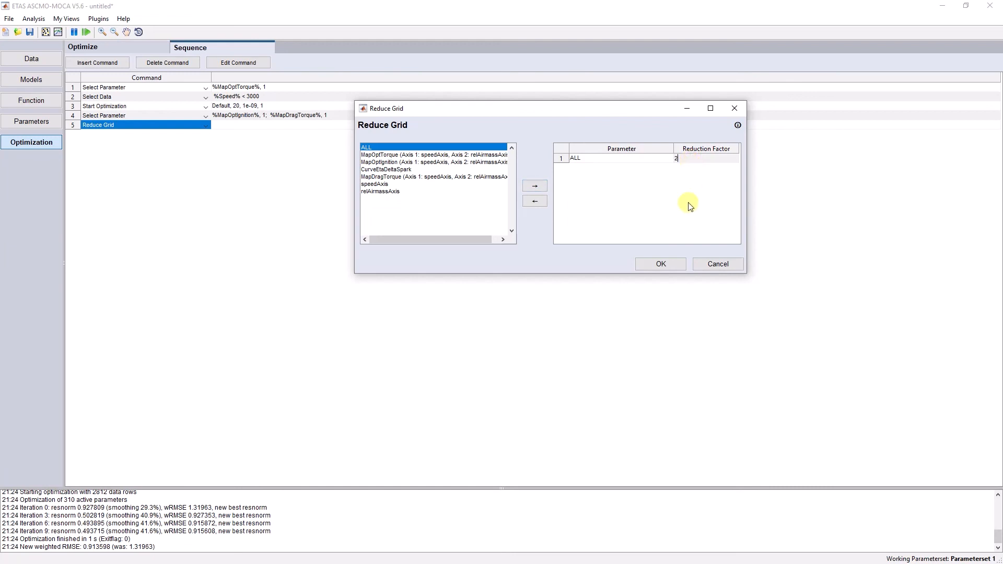
click(660, 264)
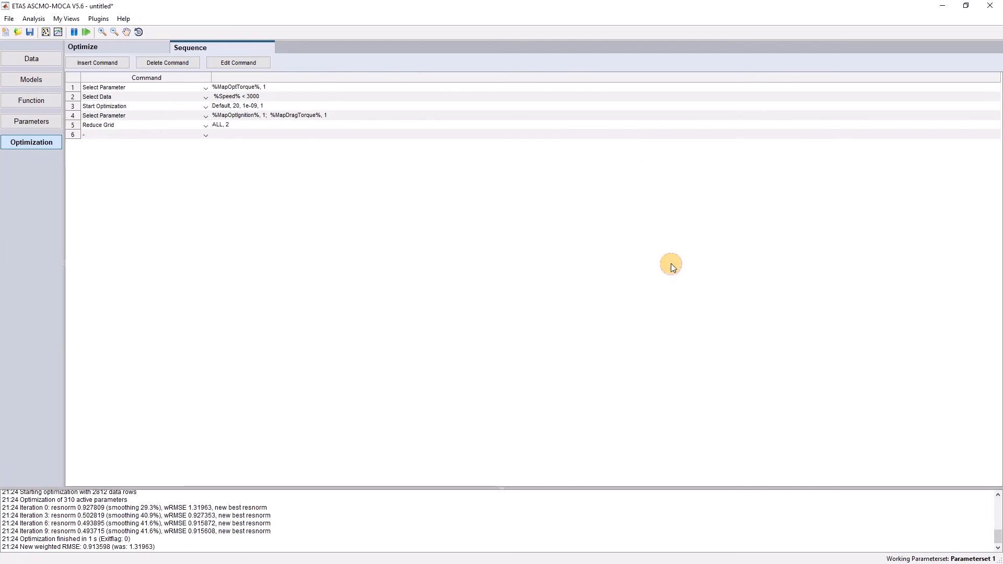
- Add a final Start Optimization command with Max Iterations 50 to the sequence, and enable Use Sequence for the optimization
click(205, 135)
click(188, 148)
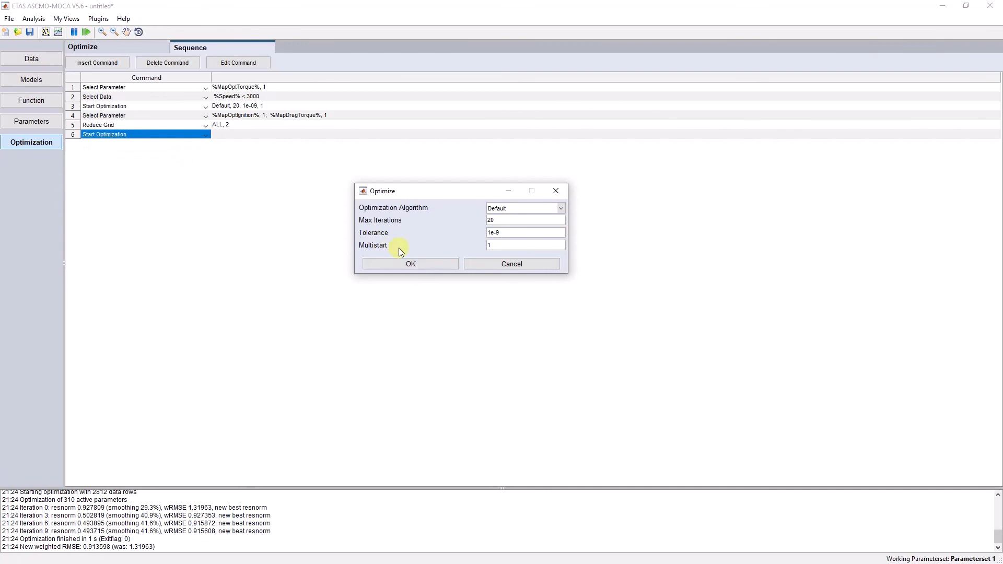
double_click(495, 221)
text(50)
click(437, 266)
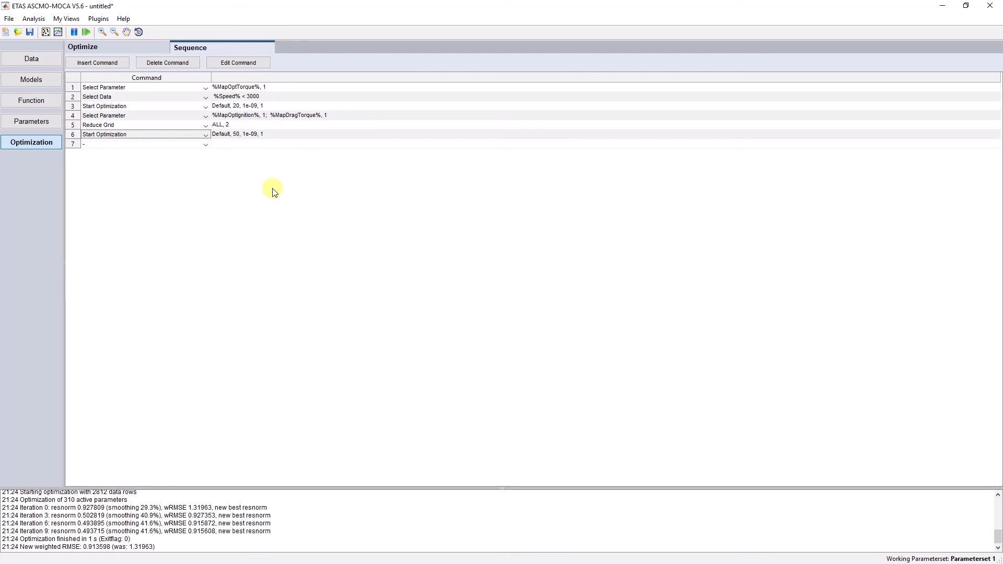
click(134, 49)
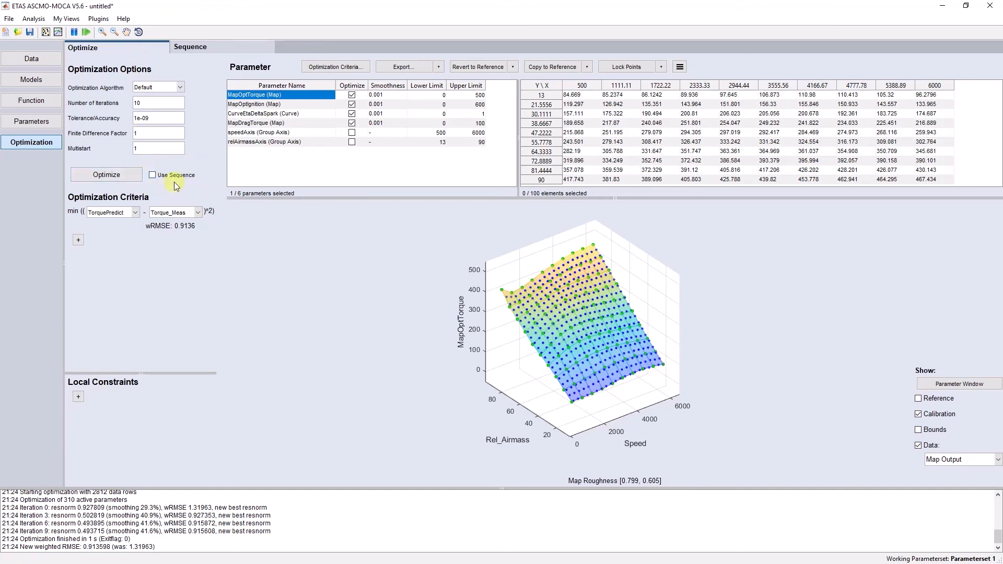
click(153, 176)
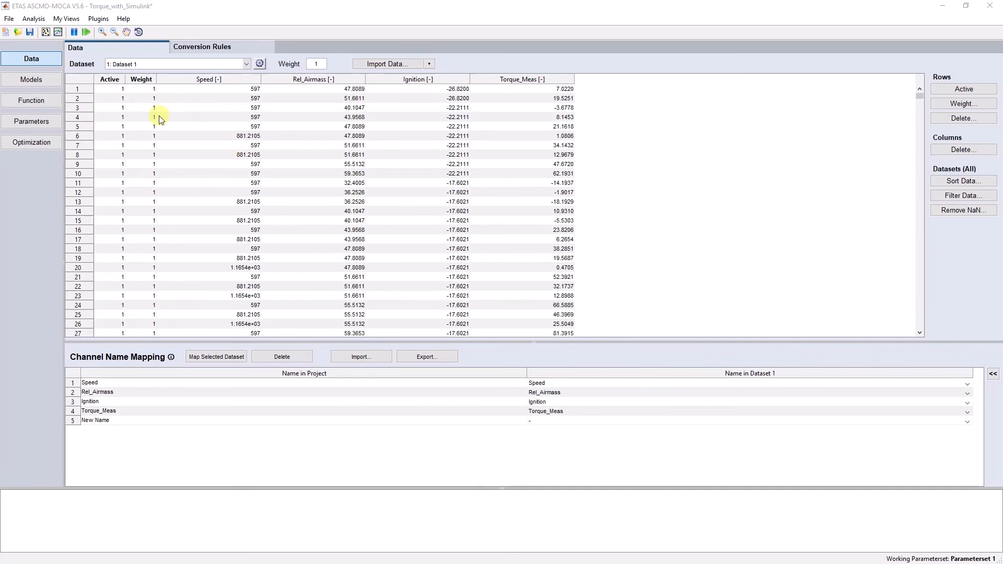
- Validate the Torque Simulink model of the Torque_with_Simulink project, and close the opened model diagram
click(55, 80)
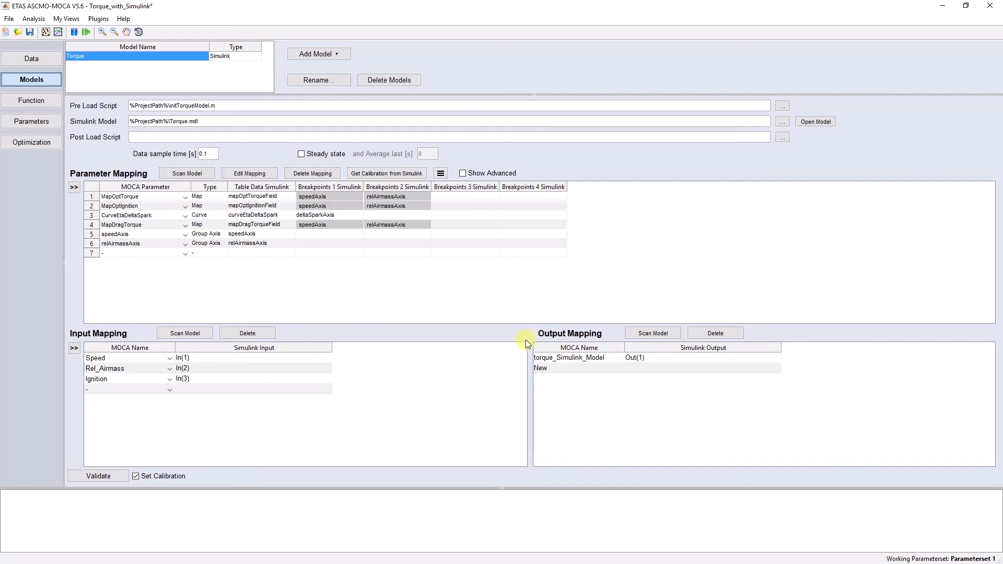
click(101, 476)
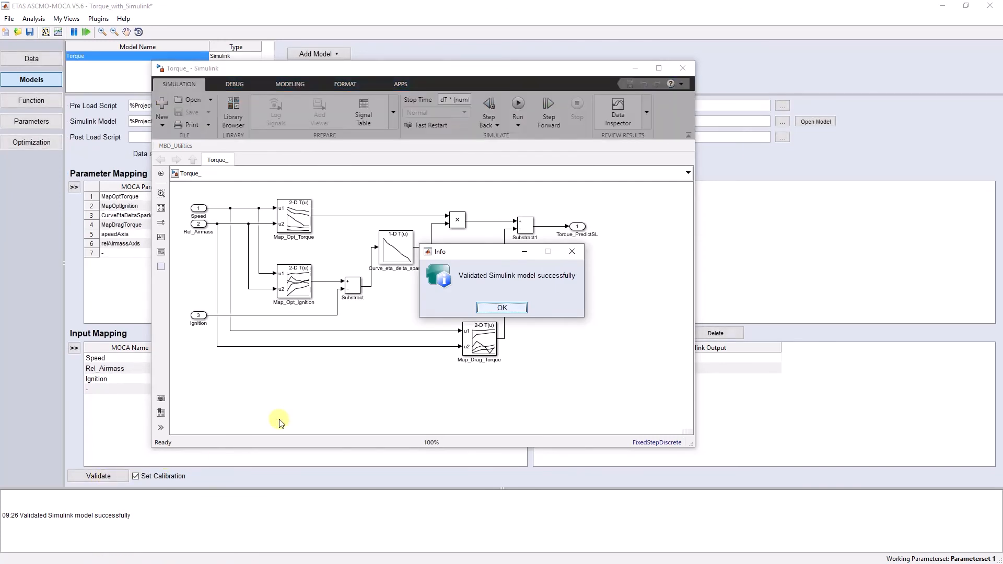
click(501, 307)
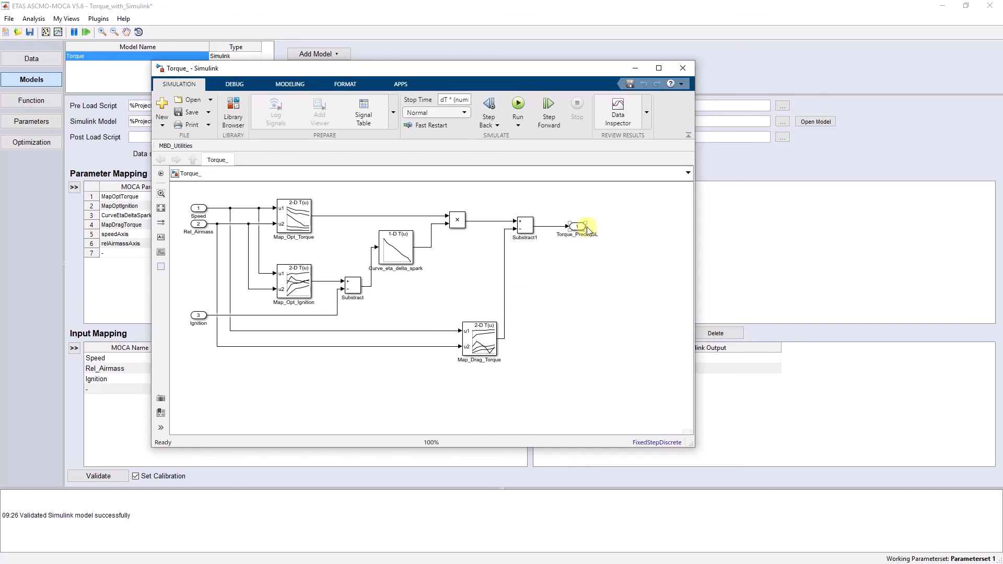
click(682, 70)
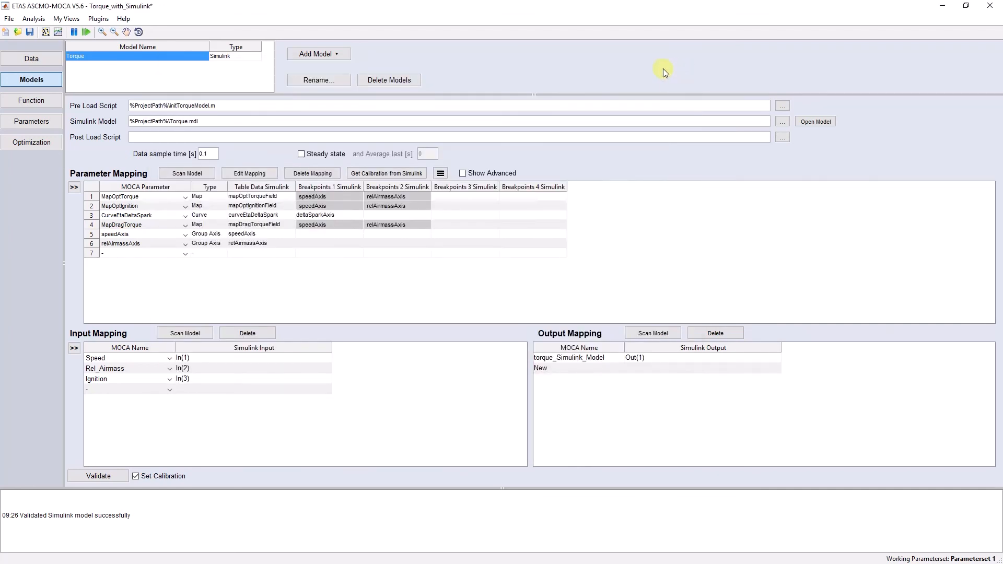
- Review the project's function node and parameters, and keep torque_Simulink_Model as the predicted output in the optimization criterion
click(53, 105)
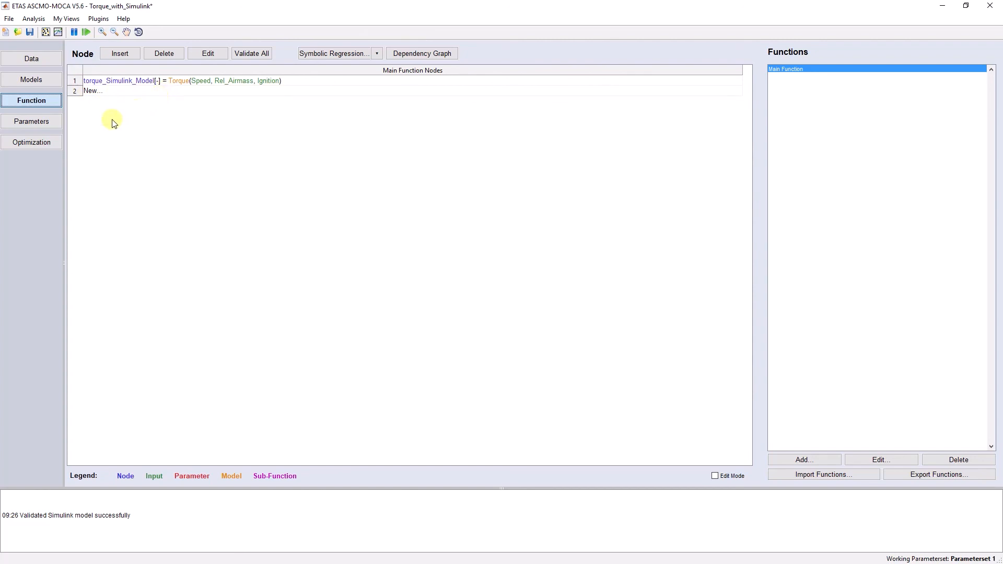
click(57, 123)
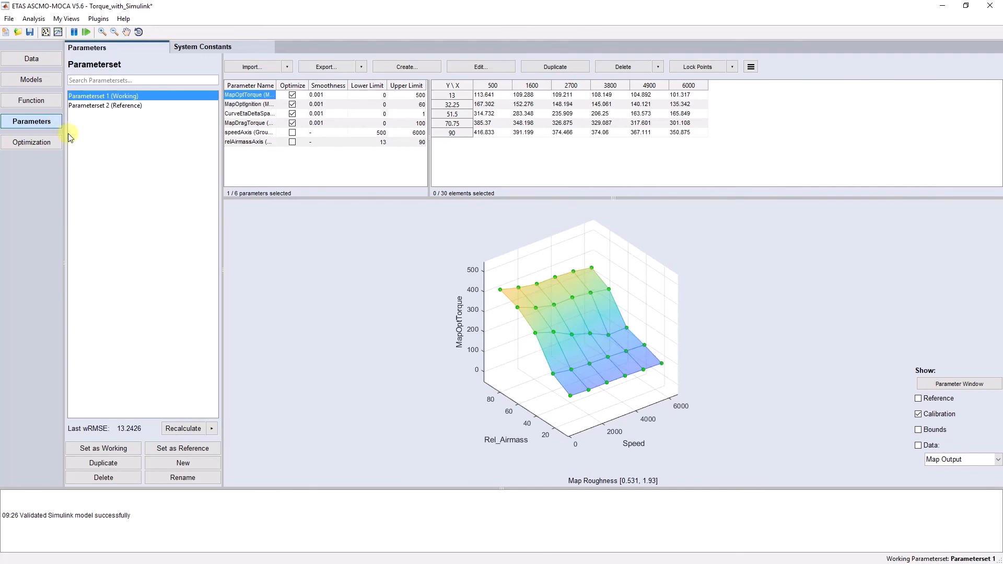
click(55, 145)
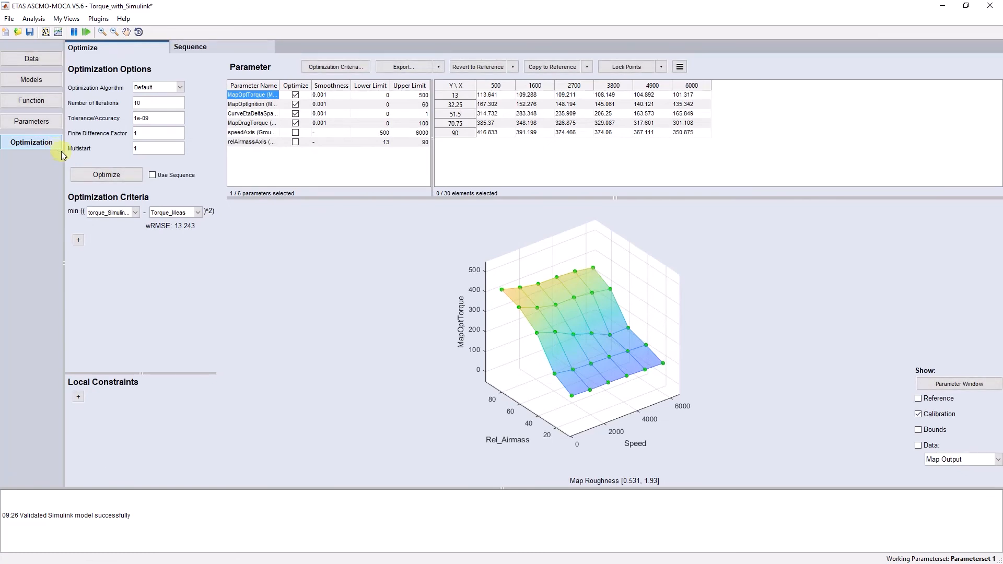
click(136, 214)
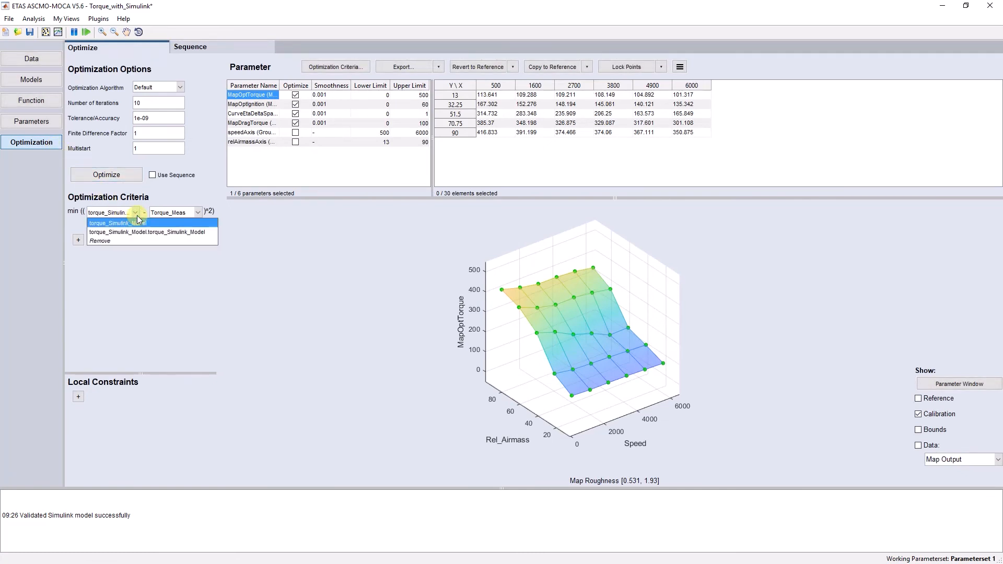
click(118, 224)
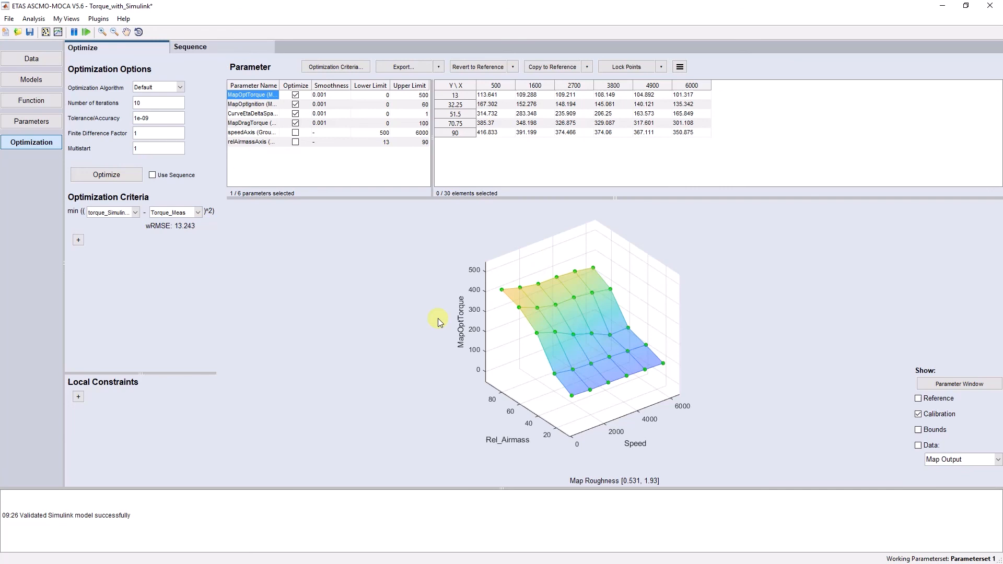
- Reshape MapOptTorque graphically: at speed 500, move rows 90, 70.75 and 51.5 to about 500, 274 and 198; at 3800, rows 51.5 and 32.25 to about 371 and 275
drag(502, 290, 501, 273)
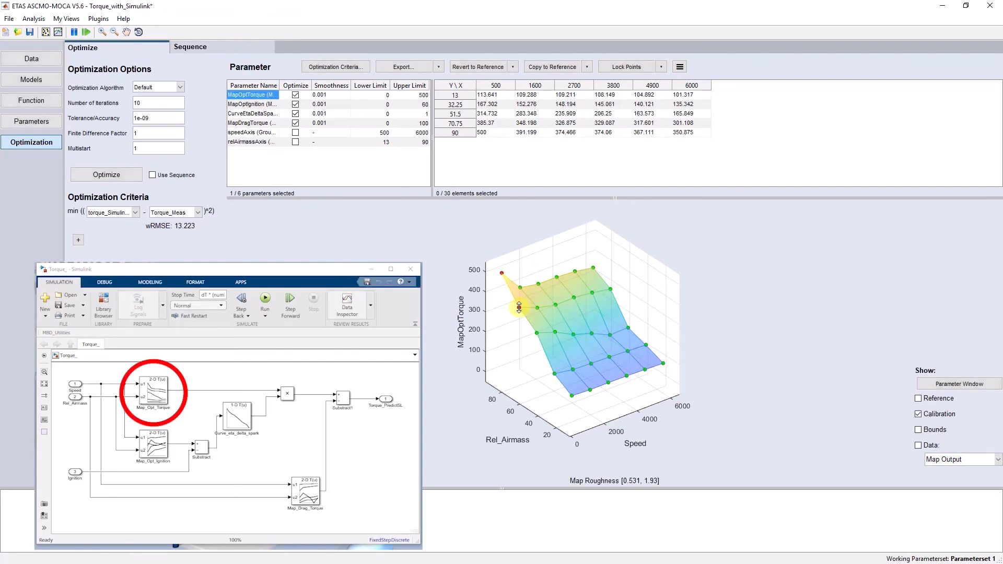
drag(536, 332, 537, 356)
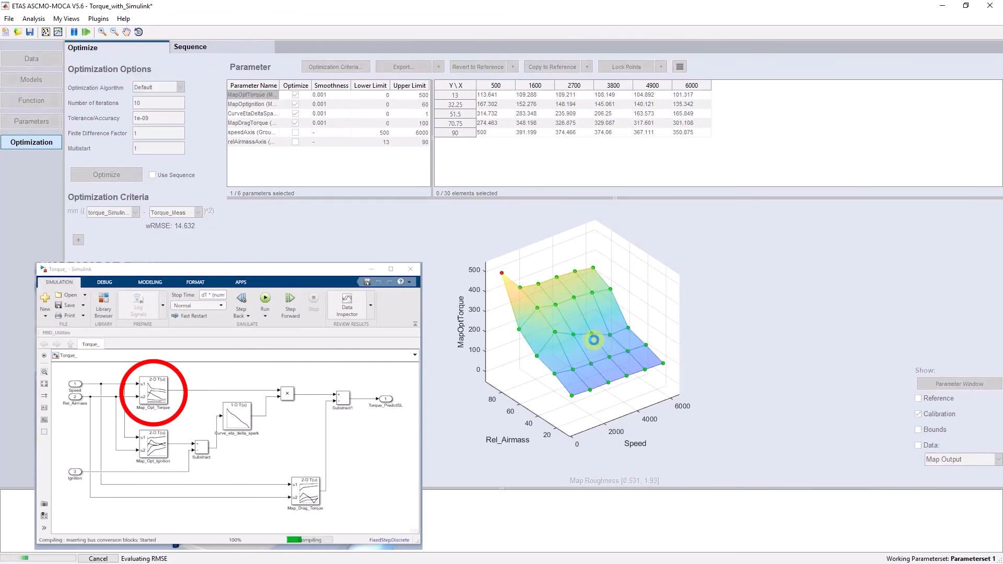
drag(591, 333, 591, 301)
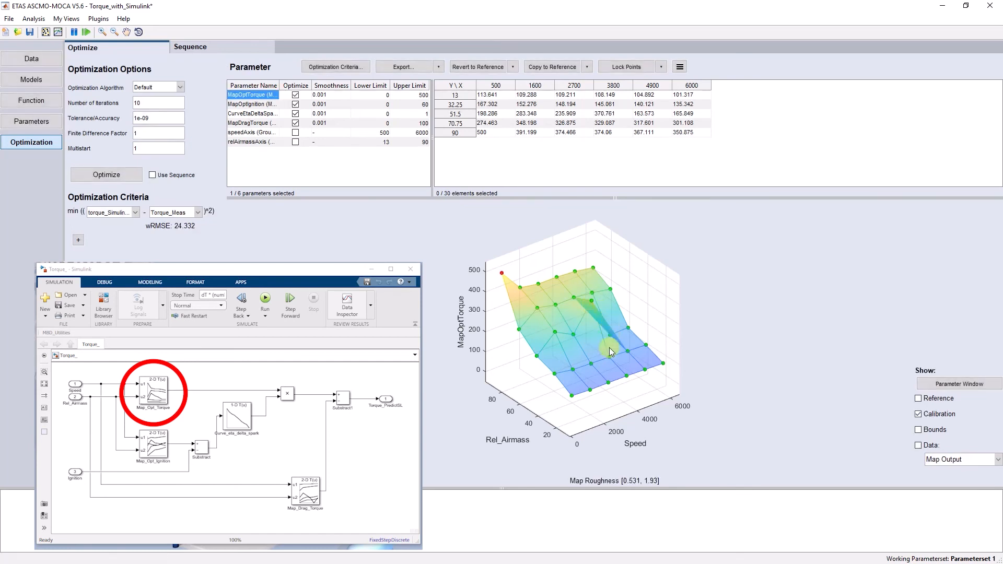
drag(610, 356, 609, 332)
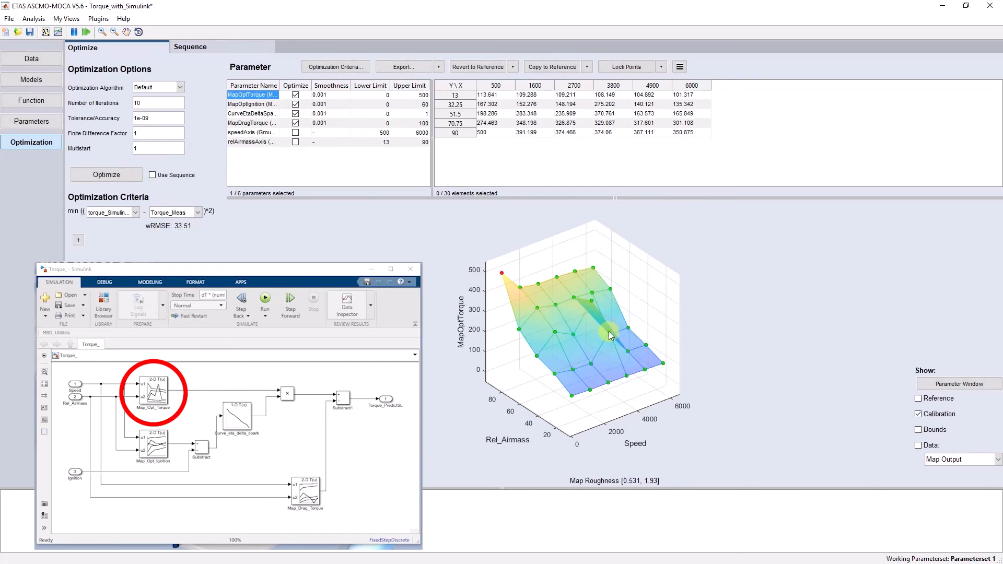